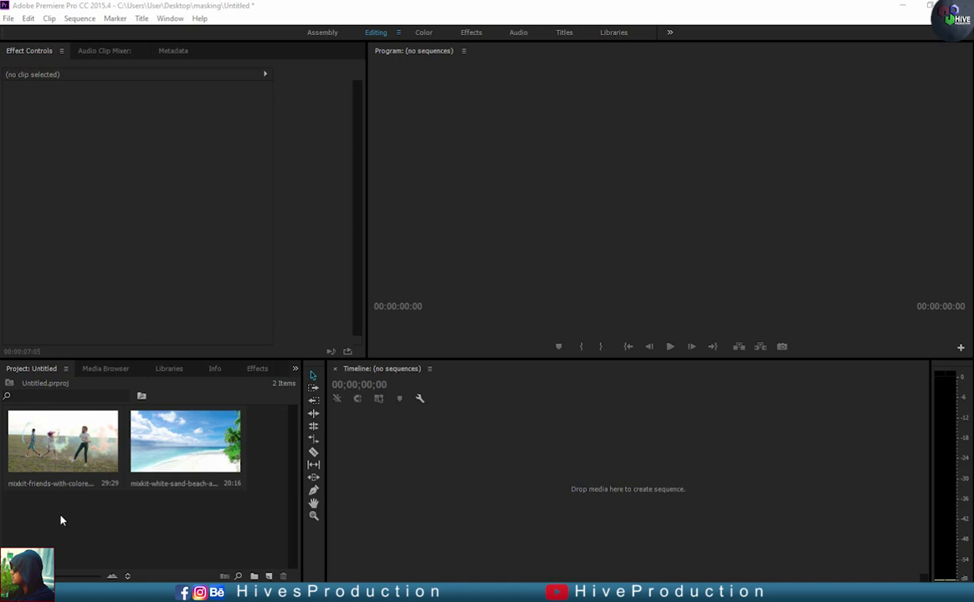
- Create a new sequence from the white-sand beach clip and set the program preview zoom to Fit
left_click_drag(179, 422, 456, 495)
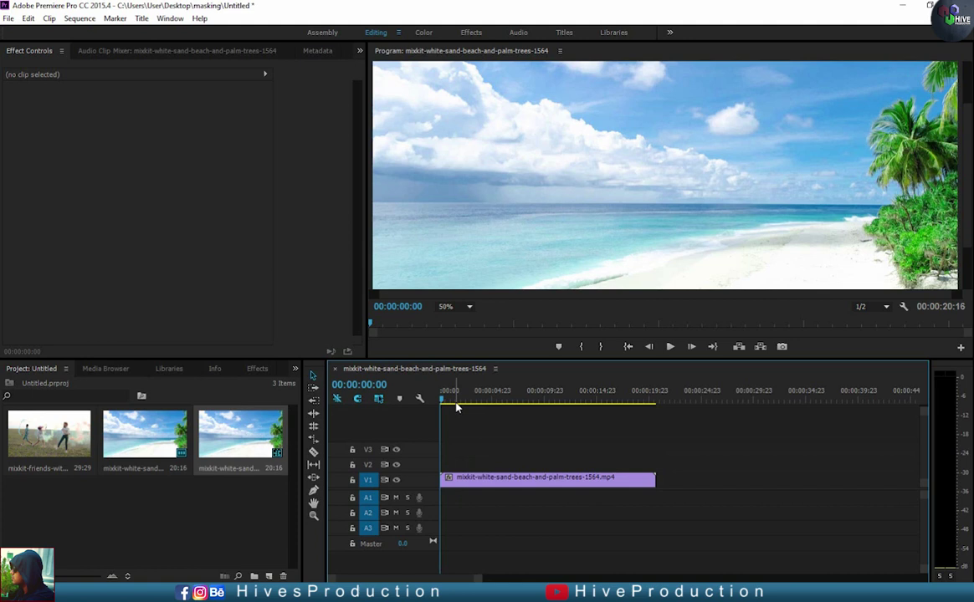
left_click(452, 307)
left_click(462, 325)
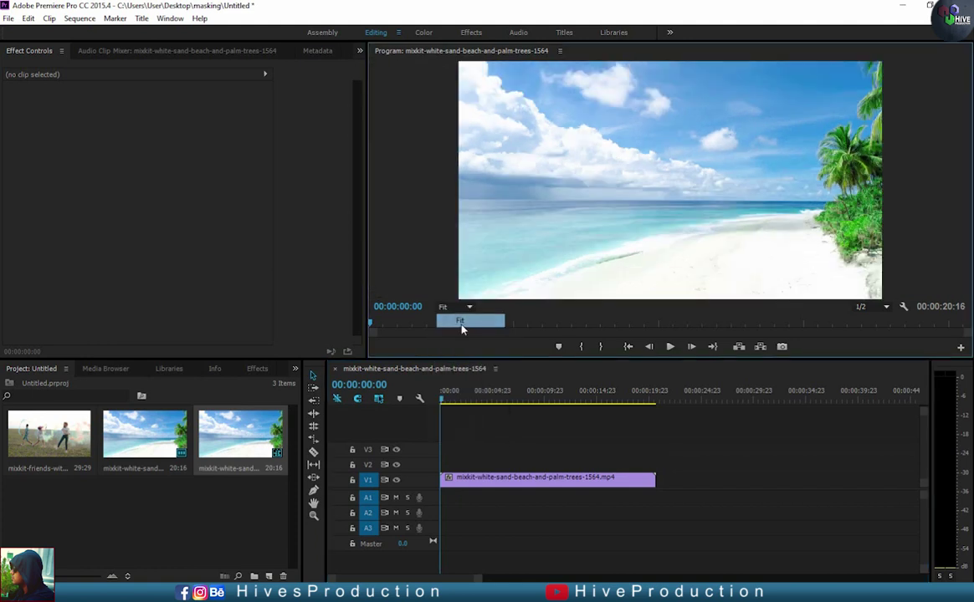
left_click(502, 483)
mouse_move(142, 125)
left_mouse_down()
mouse_move(117, 126)
mouse_move(149, 127)
left_mouse_up()
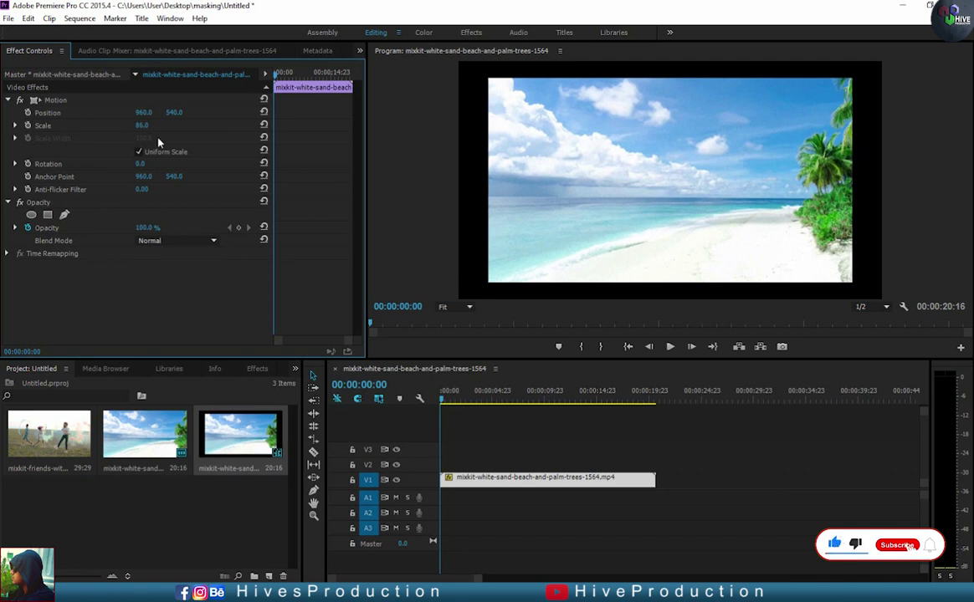
key("ctrl+z")
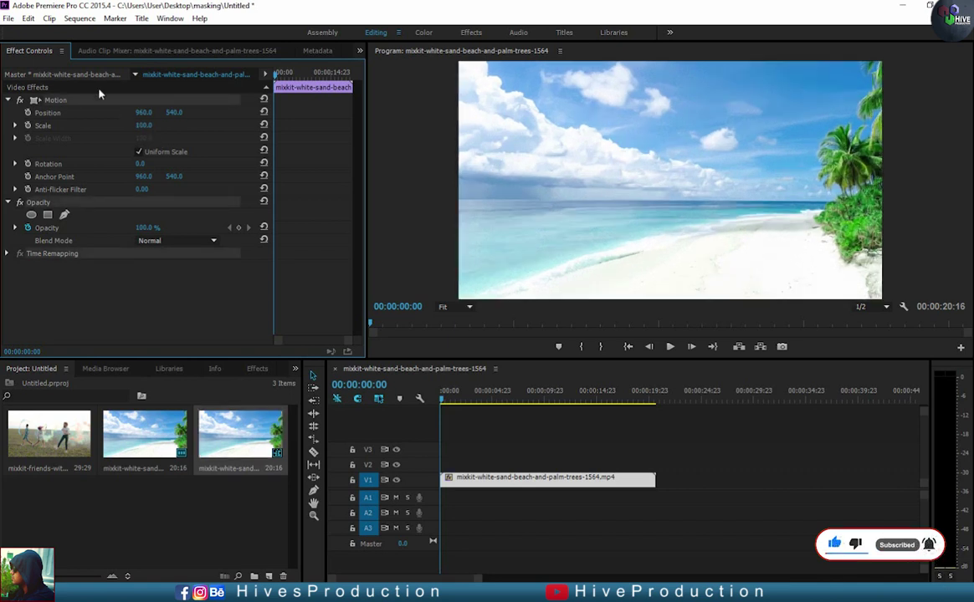
- Change the sequence frame size to 1280 horizontal by 720 vertical and apply the settings
left_click(79, 18)
left_click(109, 32)
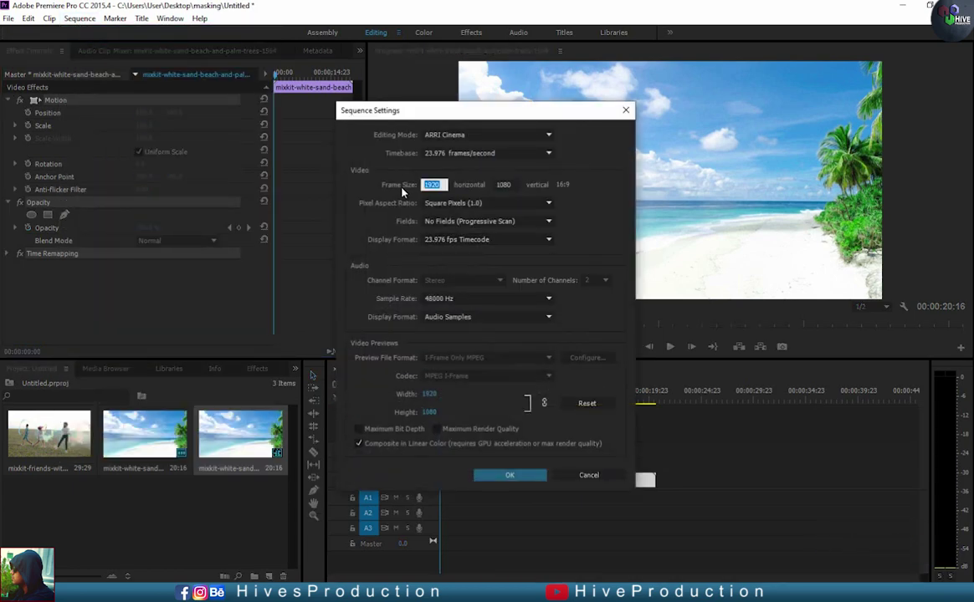
type("0")
key("BackSpace")
type("1280")
key("Tab")
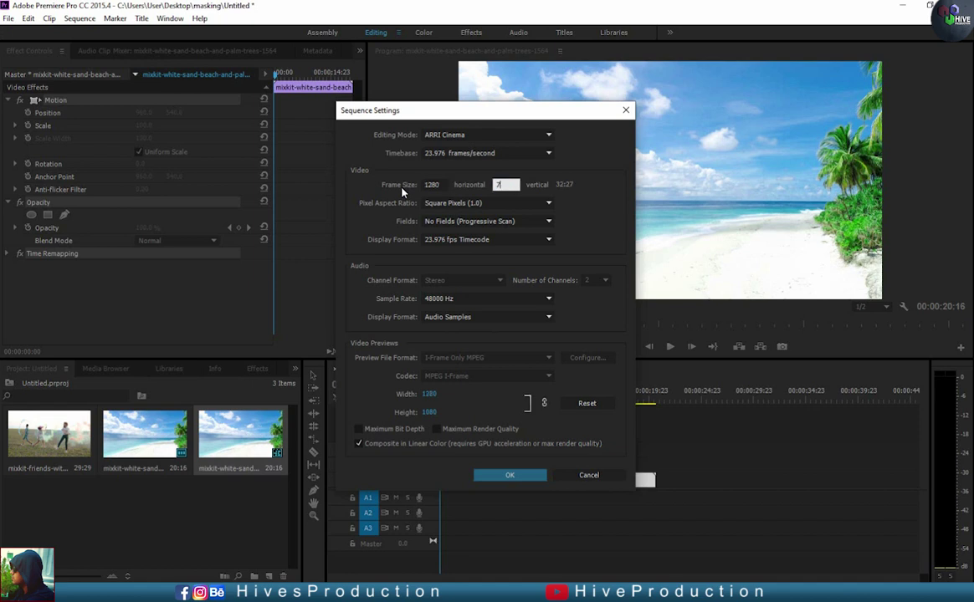
type("720")
key("Return")
key("Return")
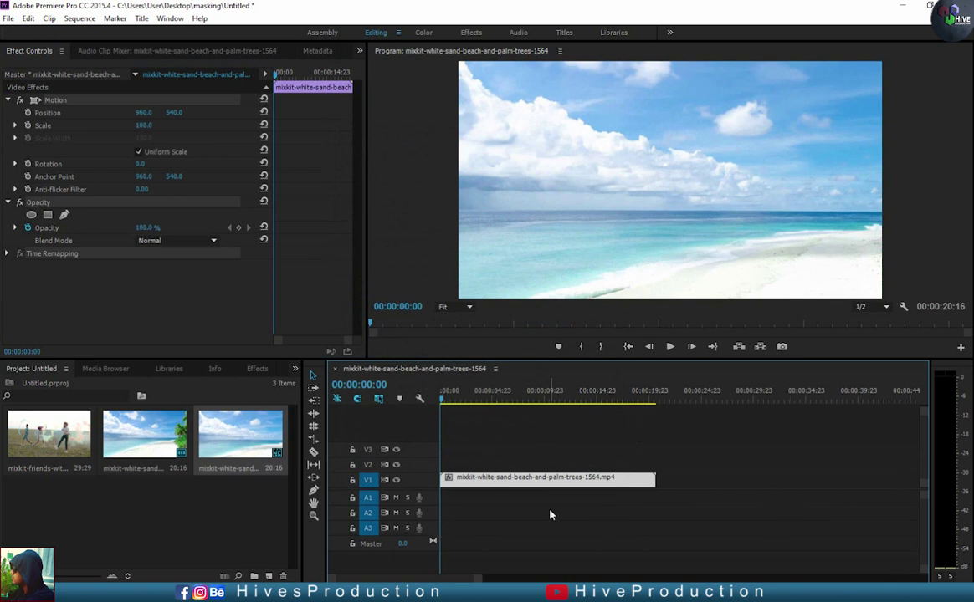
- Set the beach clip's scale to 68, checking the framing at a frame with palm trees in view
left_click(517, 391)
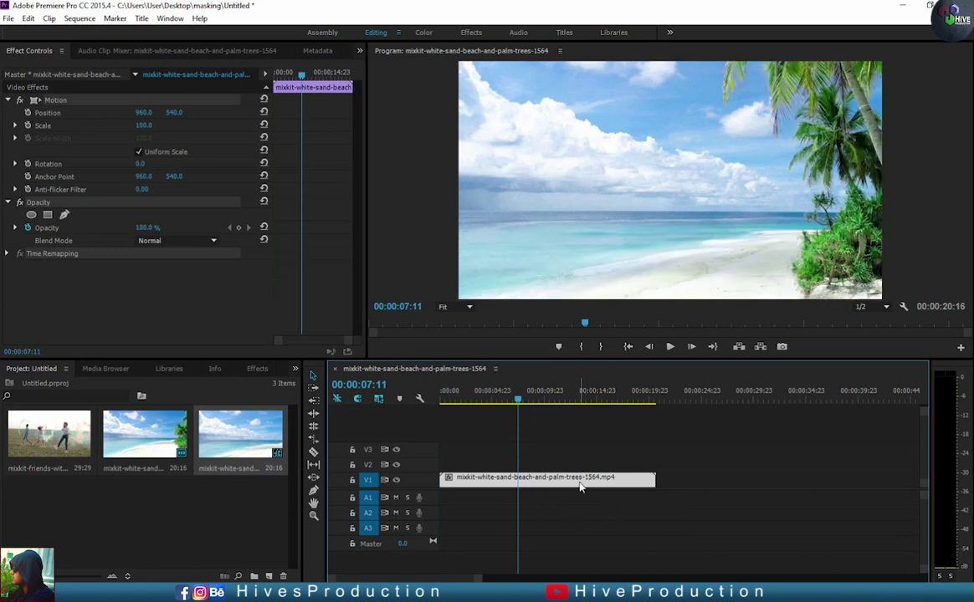
left_click_drag(142, 125, 110, 126)
left_click(144, 125)
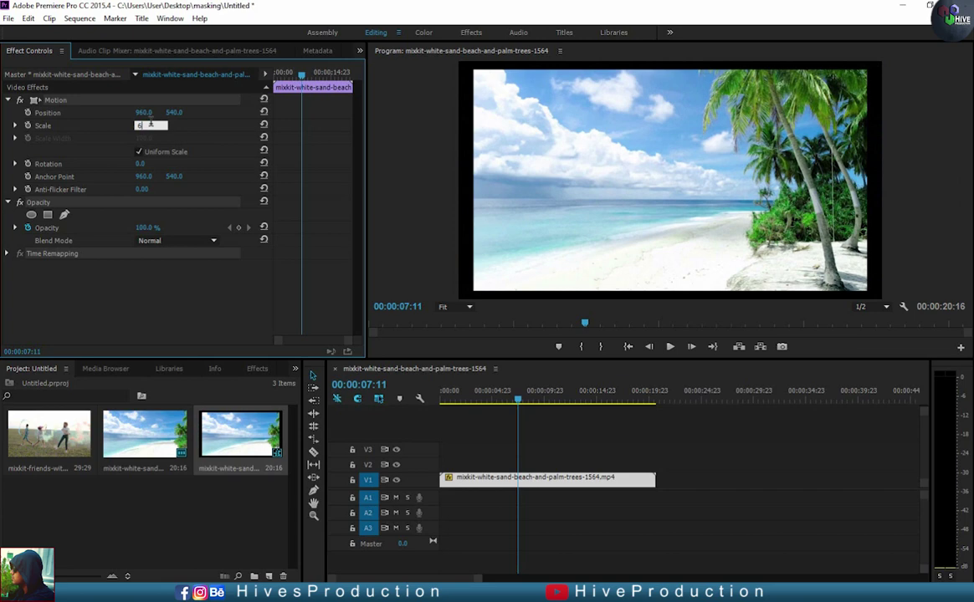
type("68")
key("Return")
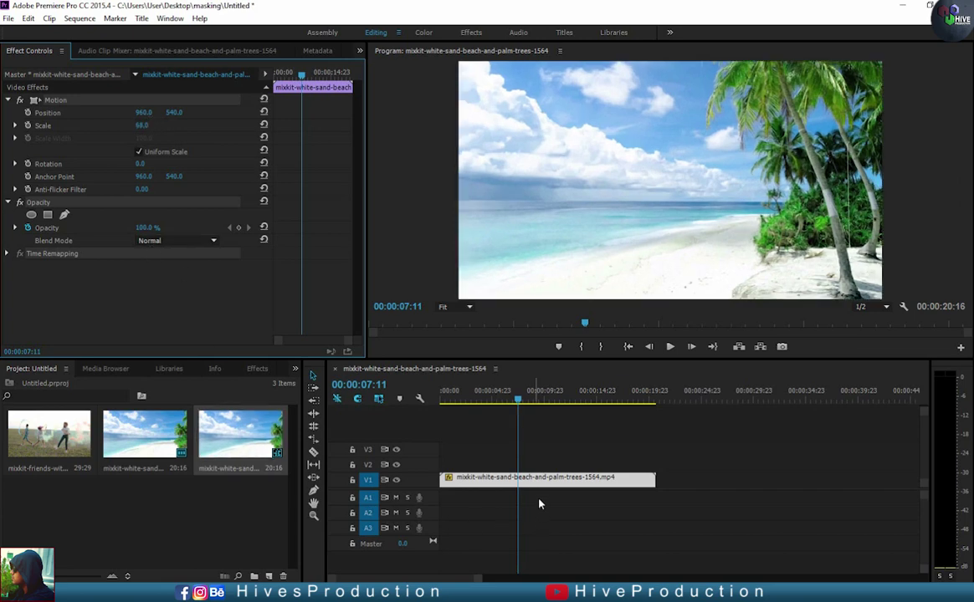
- Examine the part of the beach clip, between about 9 and 13 seconds, where the large palm trunk crosses the frame
left_click_drag(520, 405, 567, 408)
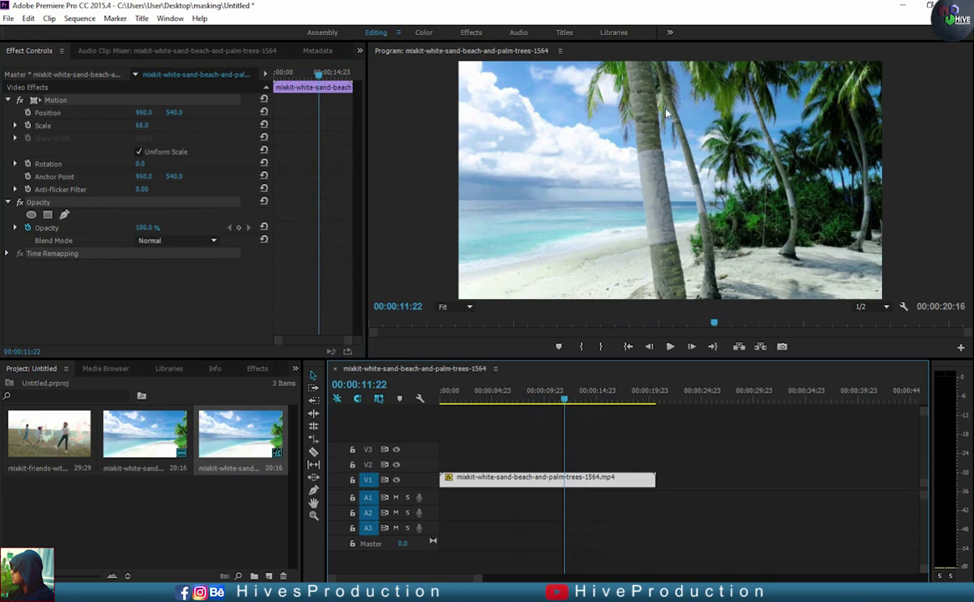
key("space")
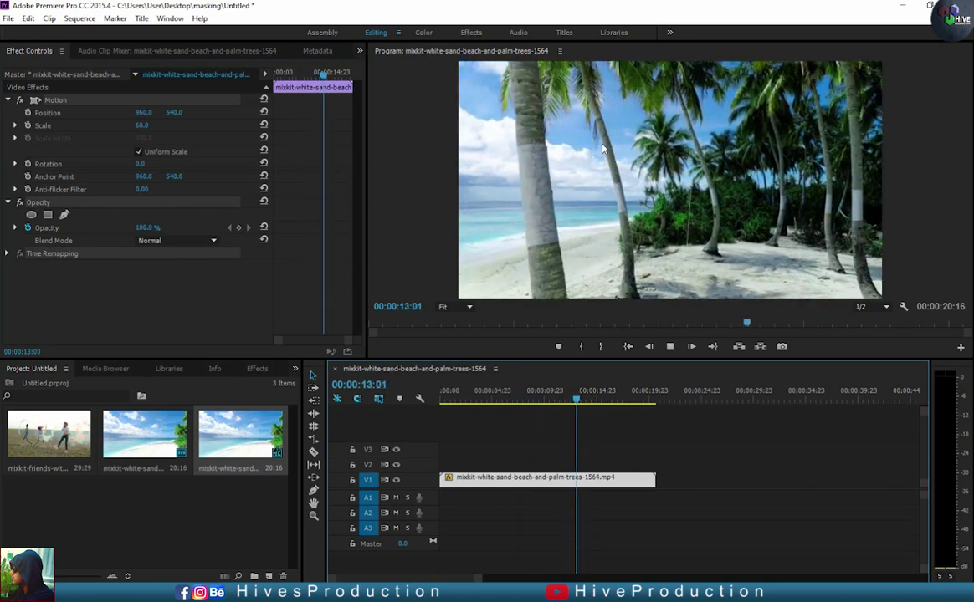
mouse_move(577, 403)
left_mouse_down()
mouse_move(522, 405)
mouse_move(579, 415)
mouse_move(571, 403)
left_mouse_up()
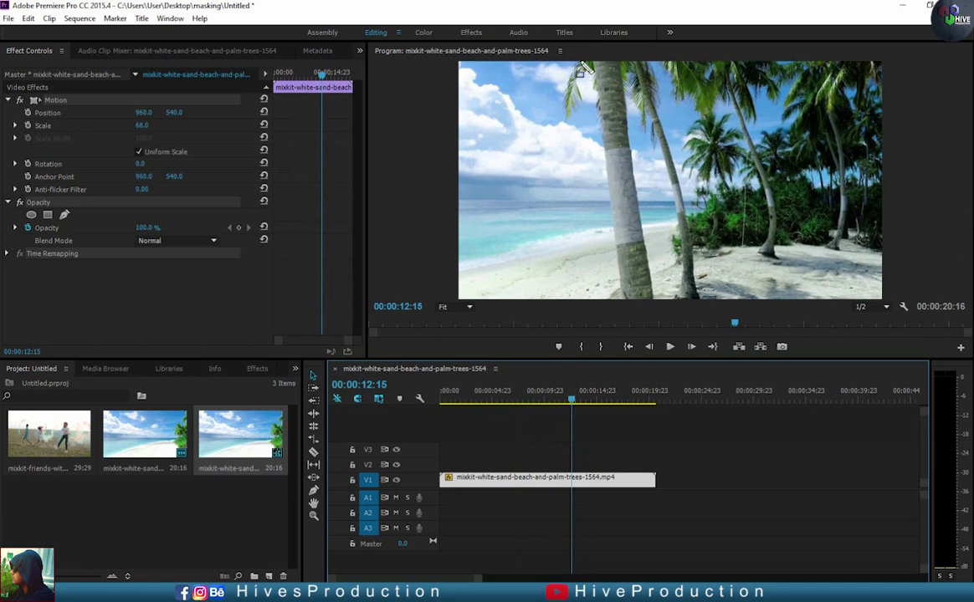
left_click_drag(578, 60, 695, 326)
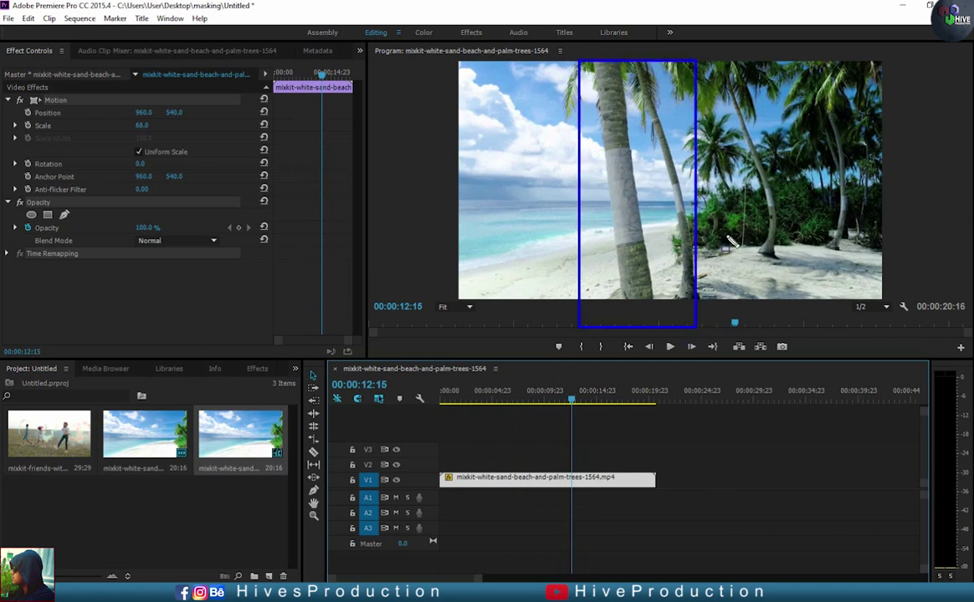
left_click_drag(722, 215, 730, 257)
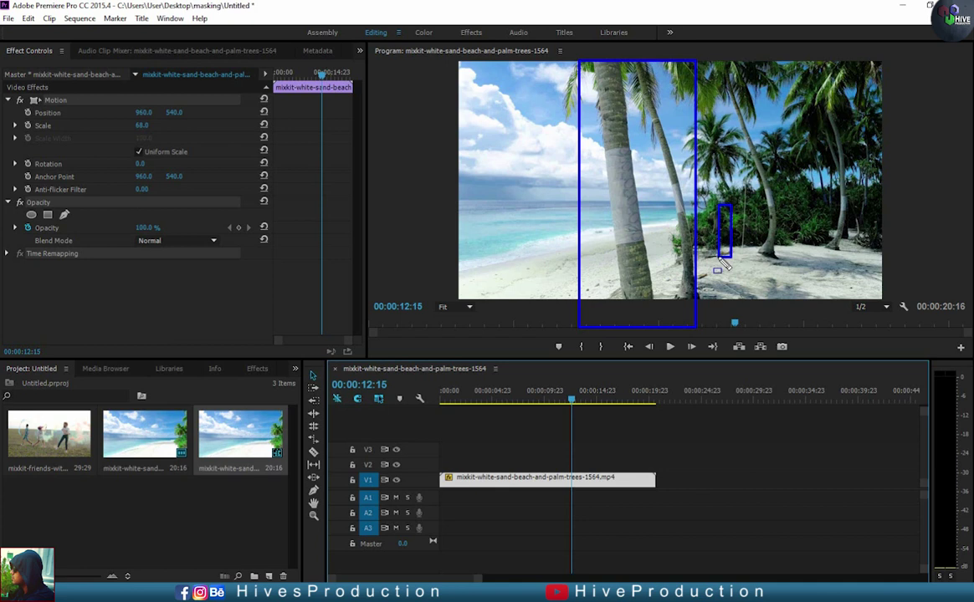
left_click_drag(509, 140, 532, 188)
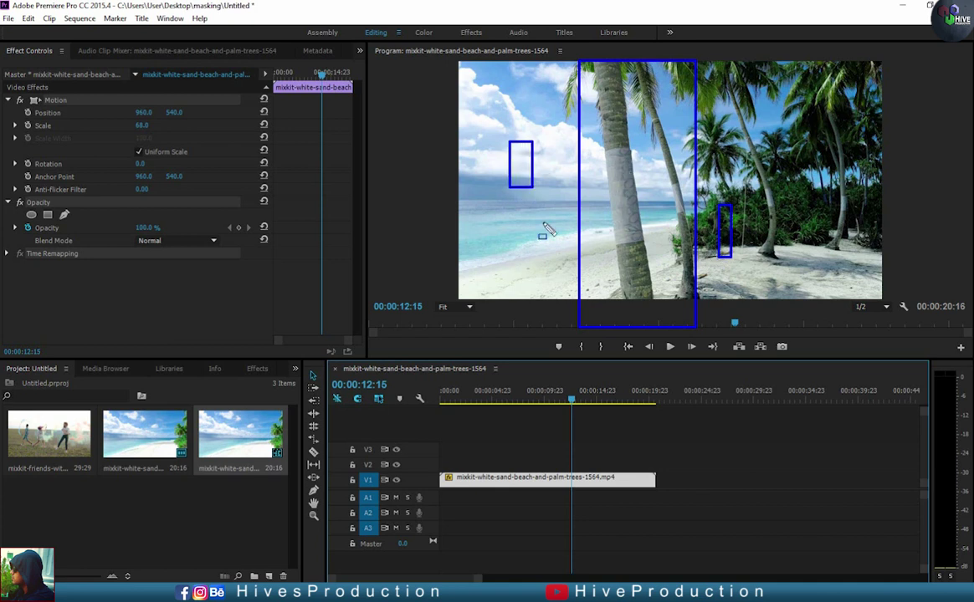
mouse_move(593, 70)
left_mouse_down()
mouse_move(625, 105)
mouse_move(685, 249)
left_mouse_up()
left_click_drag(606, 129, 658, 235)
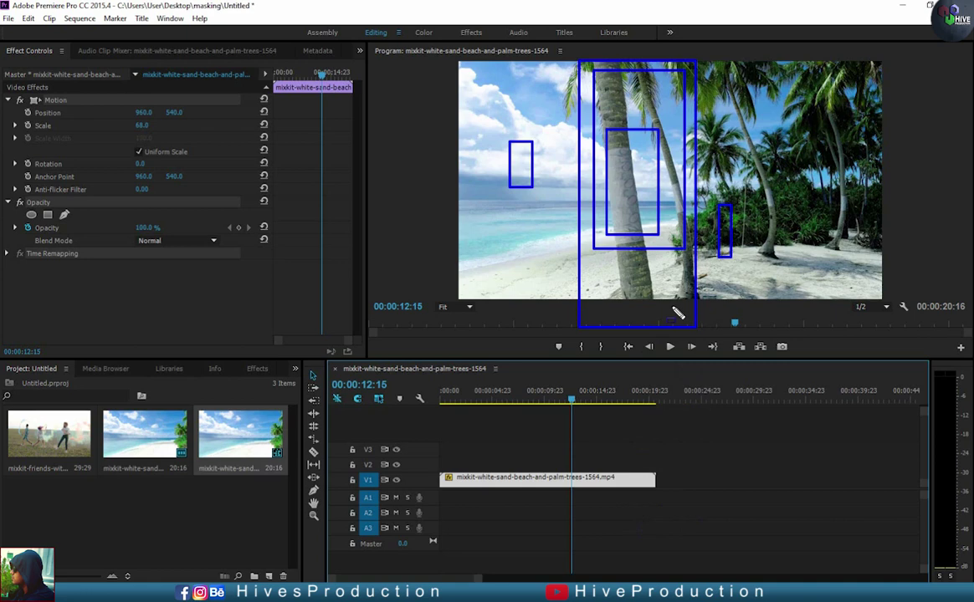
key("e")
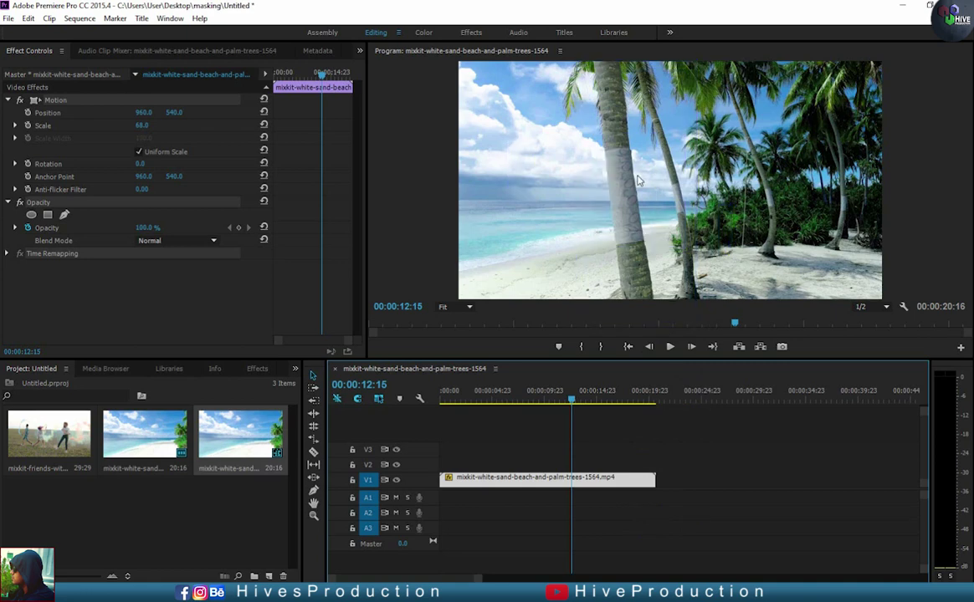
left_click_drag(557, 408, 539, 401)
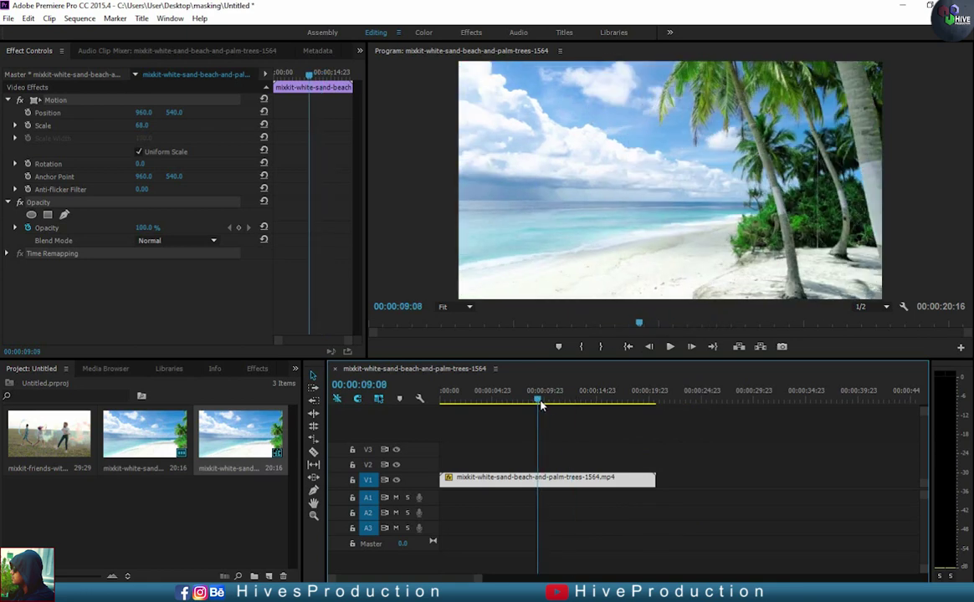
left_click(670, 347)
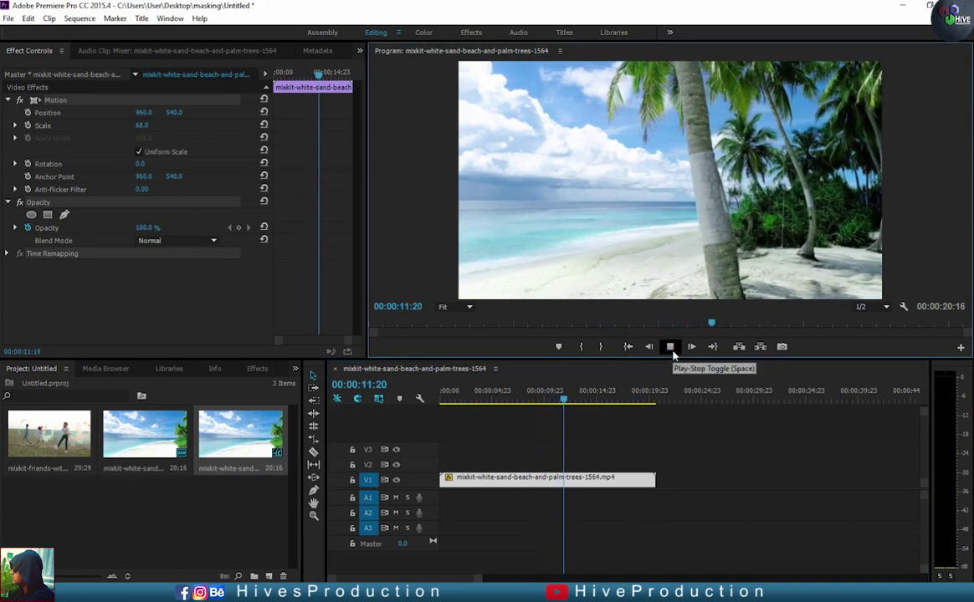
left_click(670, 346)
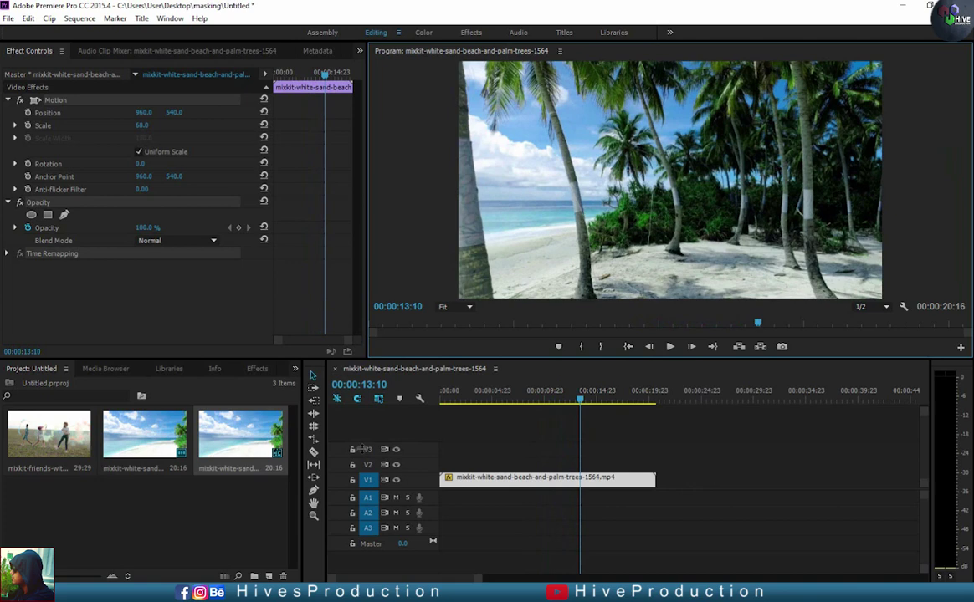
- Split the beach clip at 00:00:12:00 with the Razor tool, where the large palm trunk is in view
left_click_drag(581, 407, 566, 403)
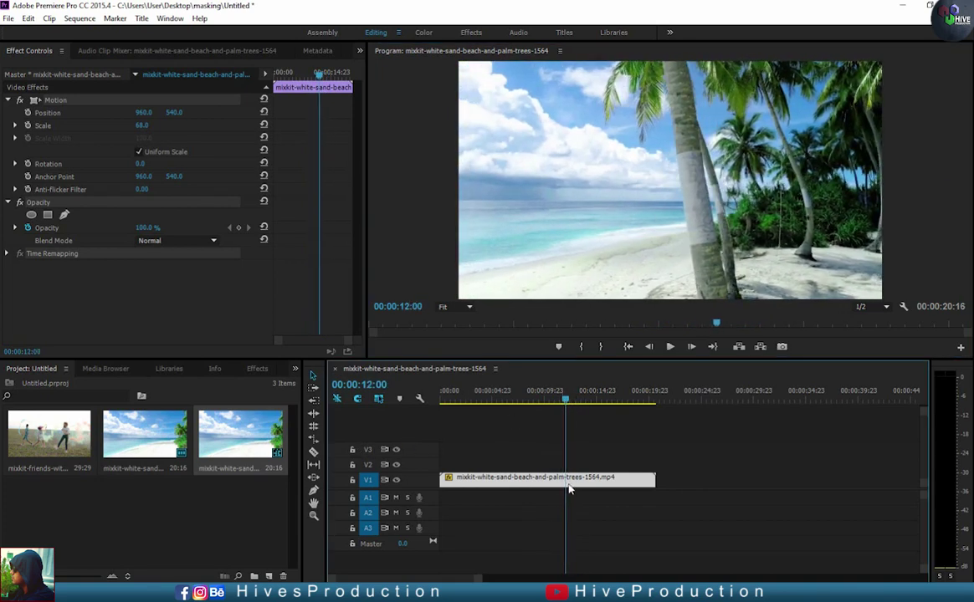
left_click(314, 453)
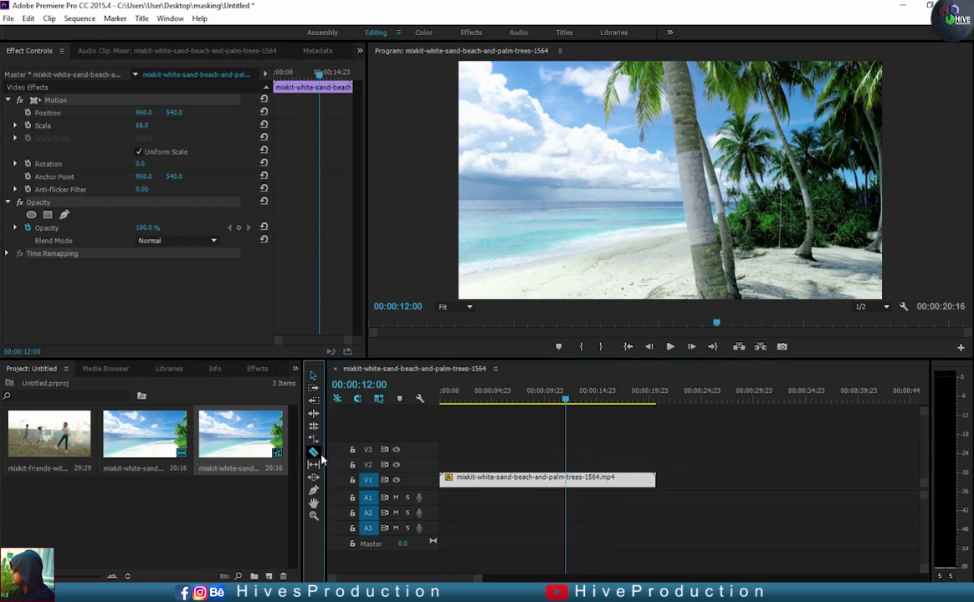
left_click(566, 478)
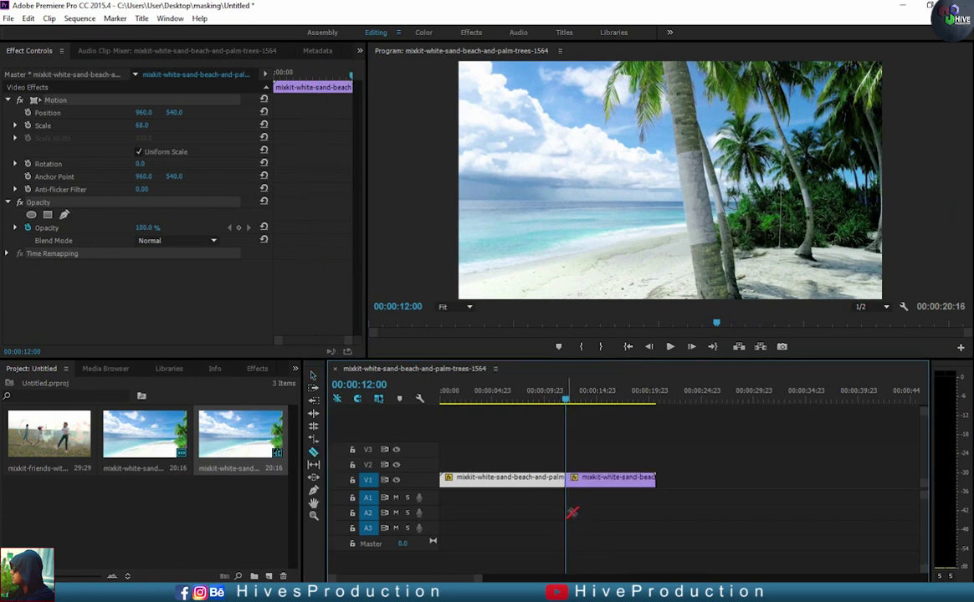
left_click(313, 375)
- Speed up the first beach segment to a duration of 8 seconds and move the second segment against its end
left_click(522, 391)
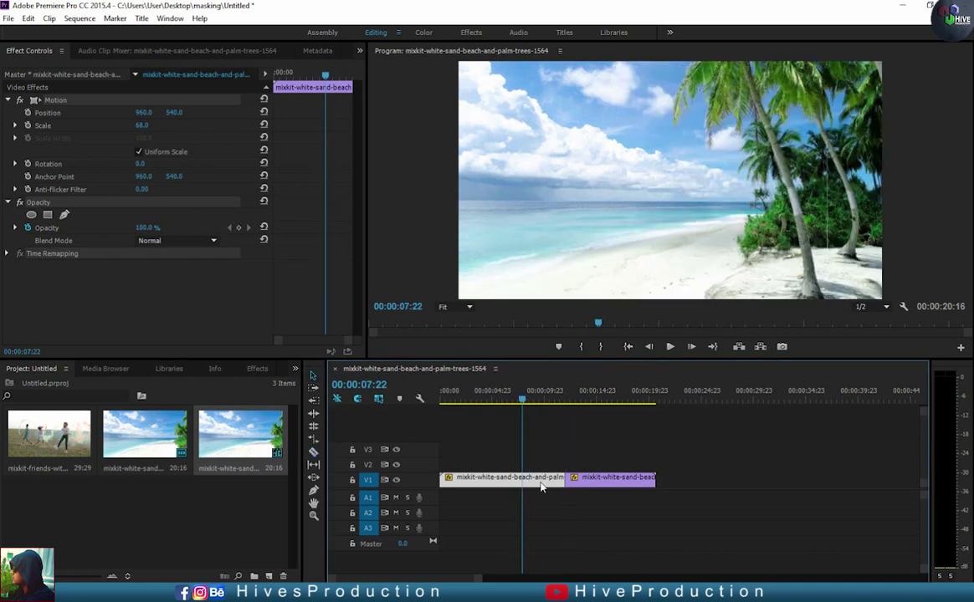
right_click(479, 483)
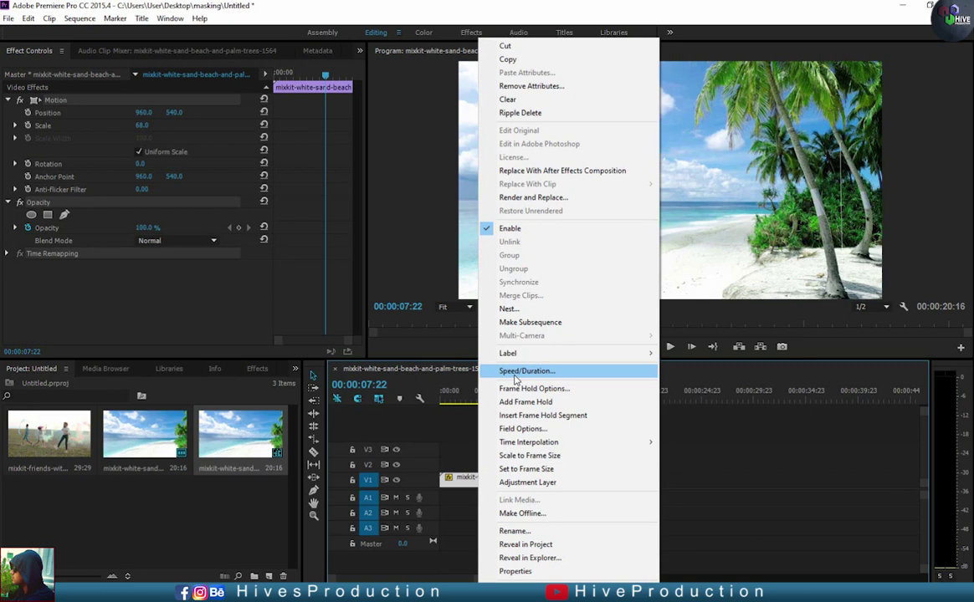
mouse_move(477, 363)
left_mouse_down()
mouse_move(502, 375)
mouse_move(662, 379)
left_mouse_up()
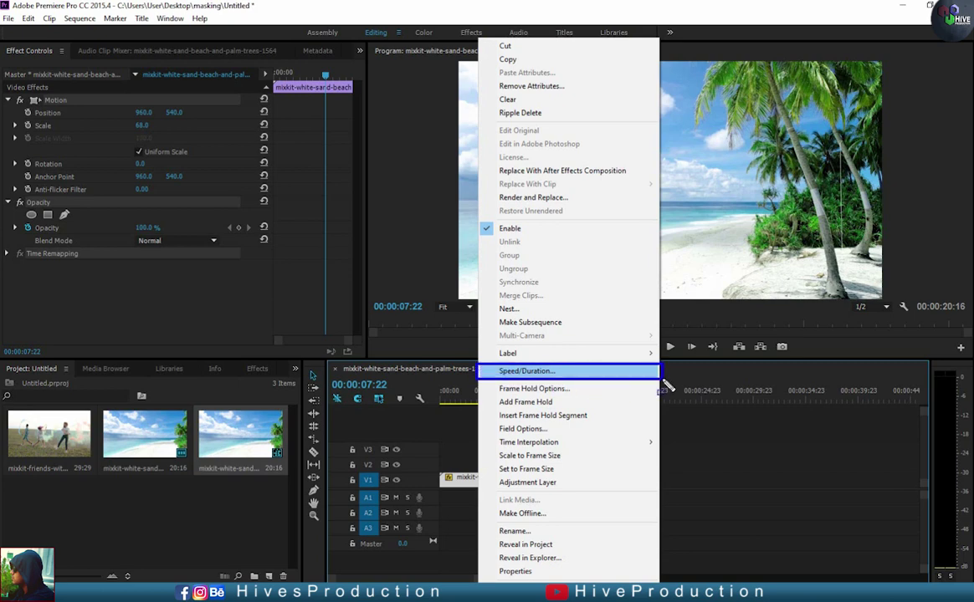
left_click(535, 371)
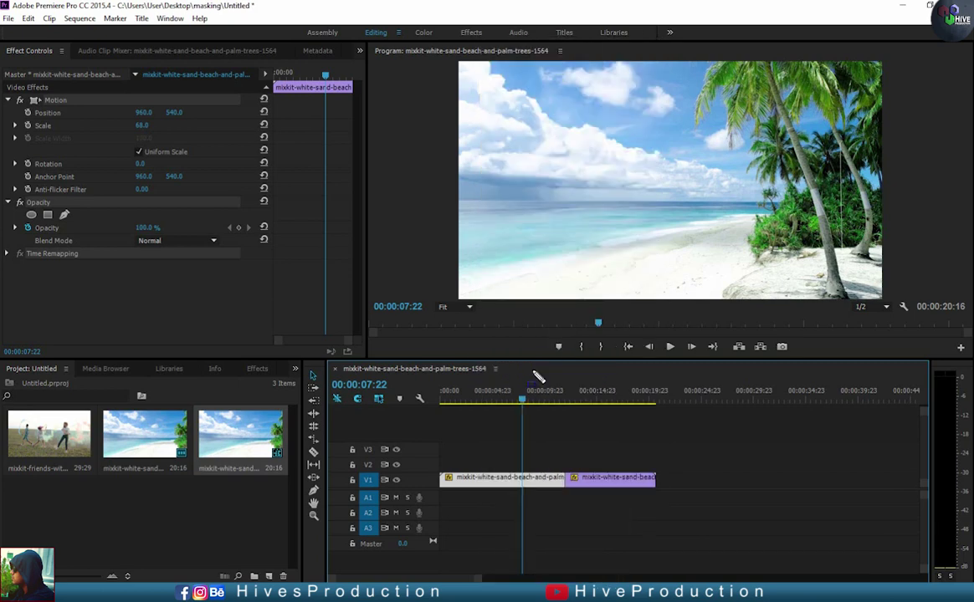
right_click(535, 487)
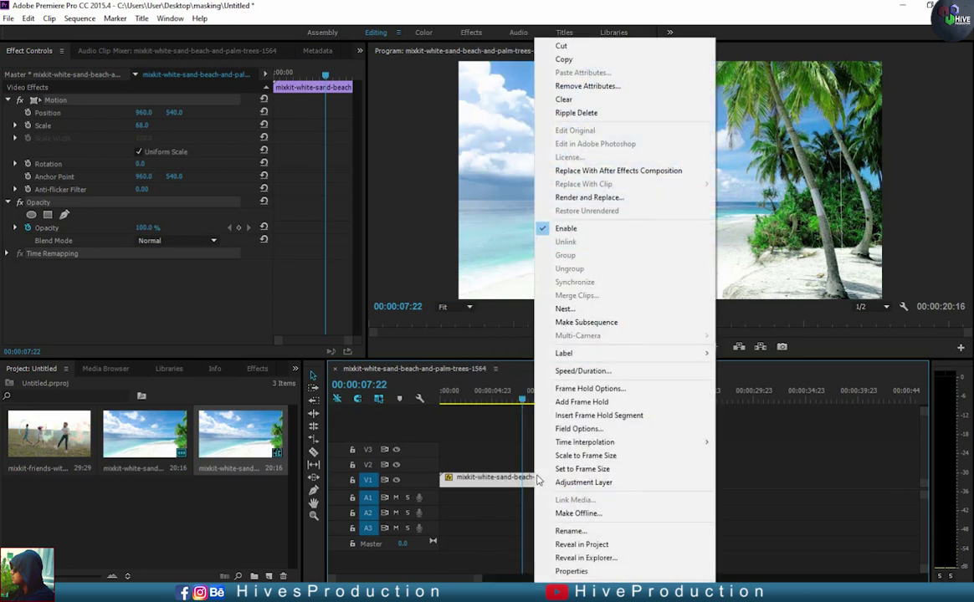
left_click(553, 371)
left_click(506, 277)
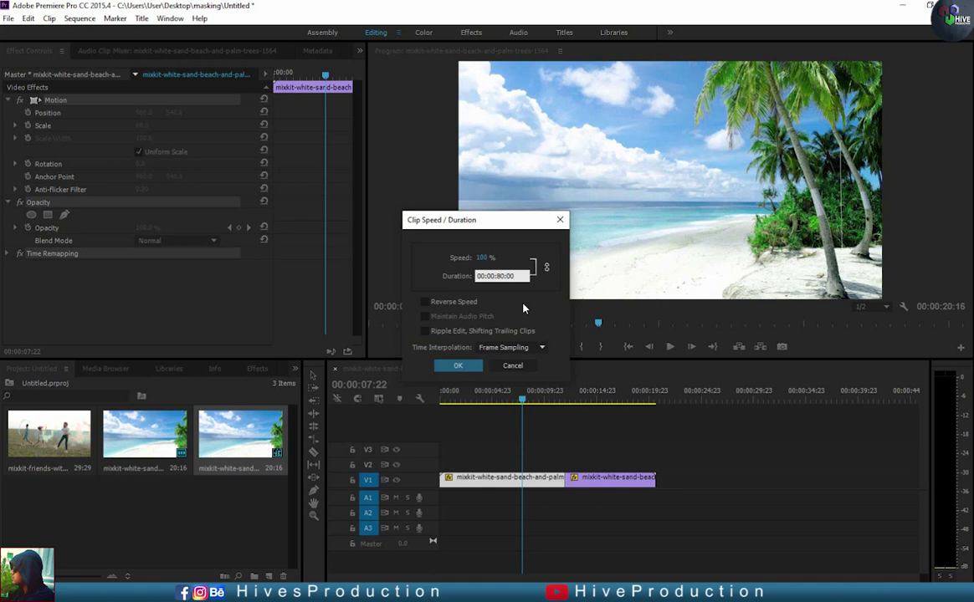
key("Return")
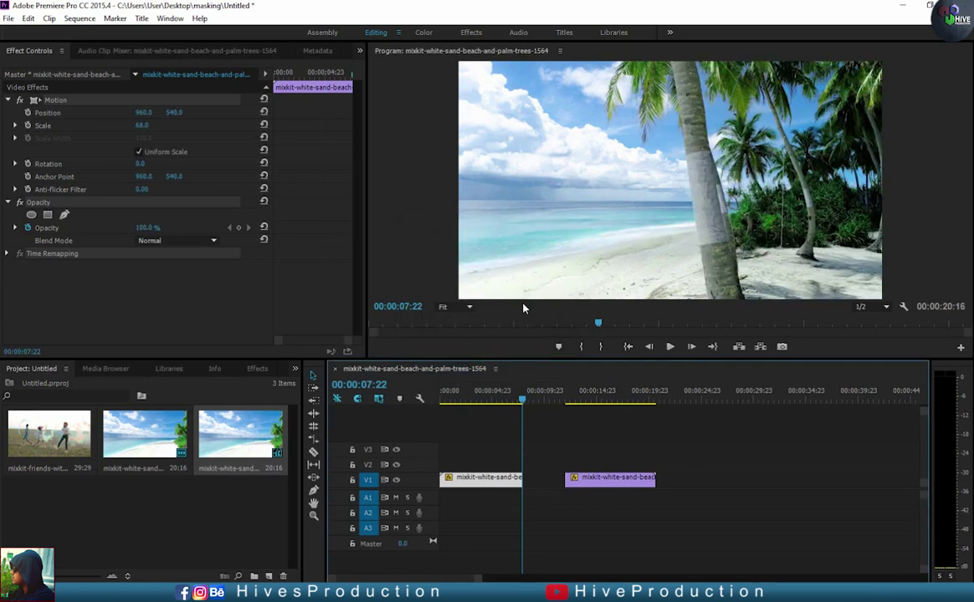
left_click_drag(599, 480, 558, 480)
mouse_move(509, 401)
left_mouse_down()
mouse_move(546, 399)
mouse_move(527, 400)
left_mouse_up()
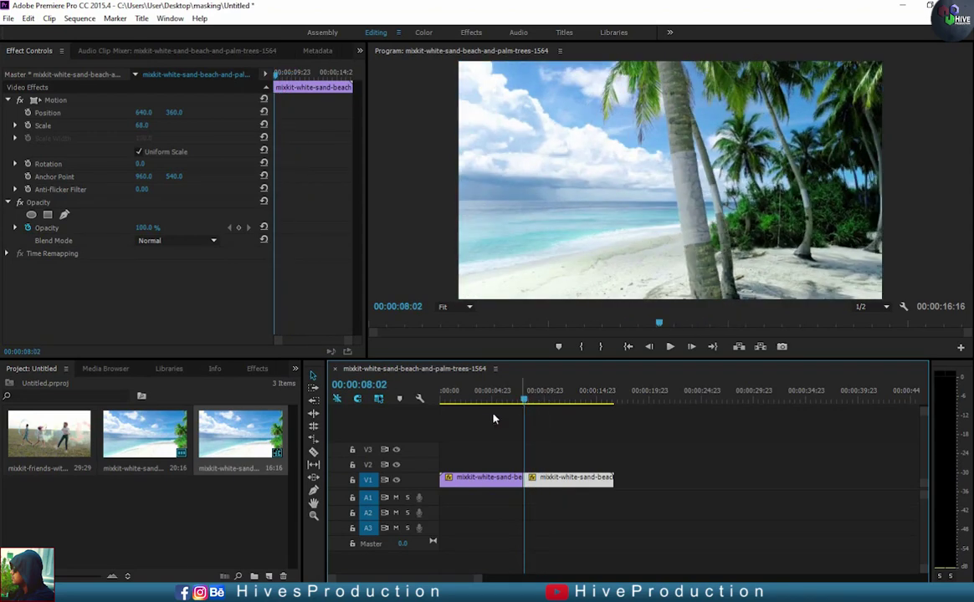
- Place the friends-with-smoke-bombs clip on V2 above the beach cut and lower its opacity to 52% at 00:00:06:18
left_click(145, 507)
left_click_drag(50, 436, 494, 462)
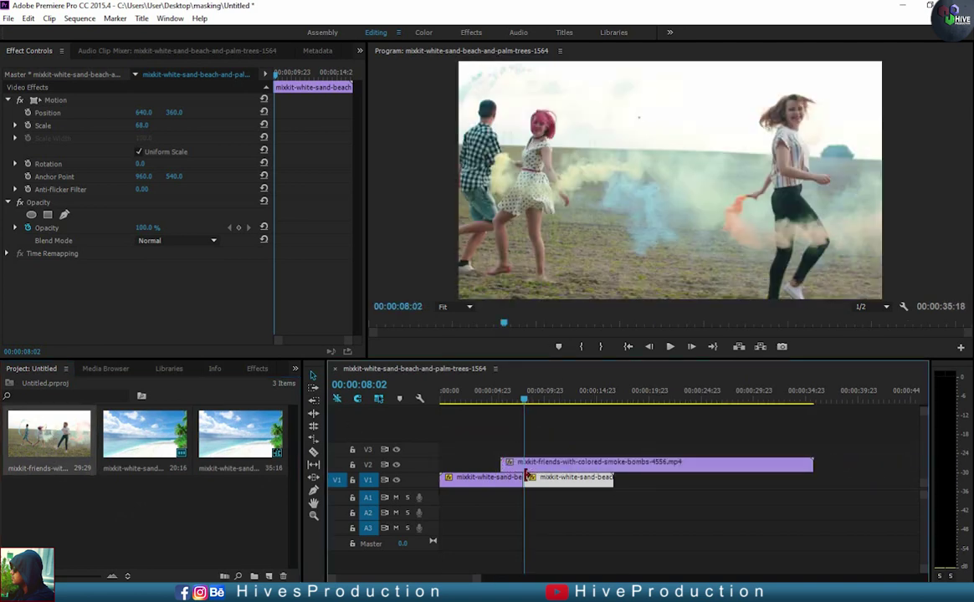
left_click(526, 468)
left_click_drag(518, 399, 512, 400)
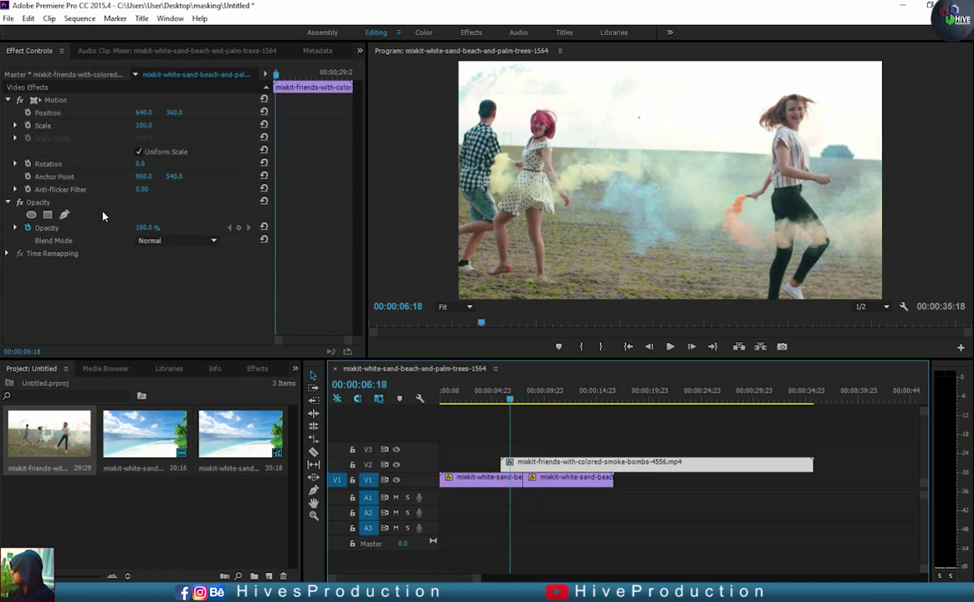
left_click_drag(144, 228, 117, 228)
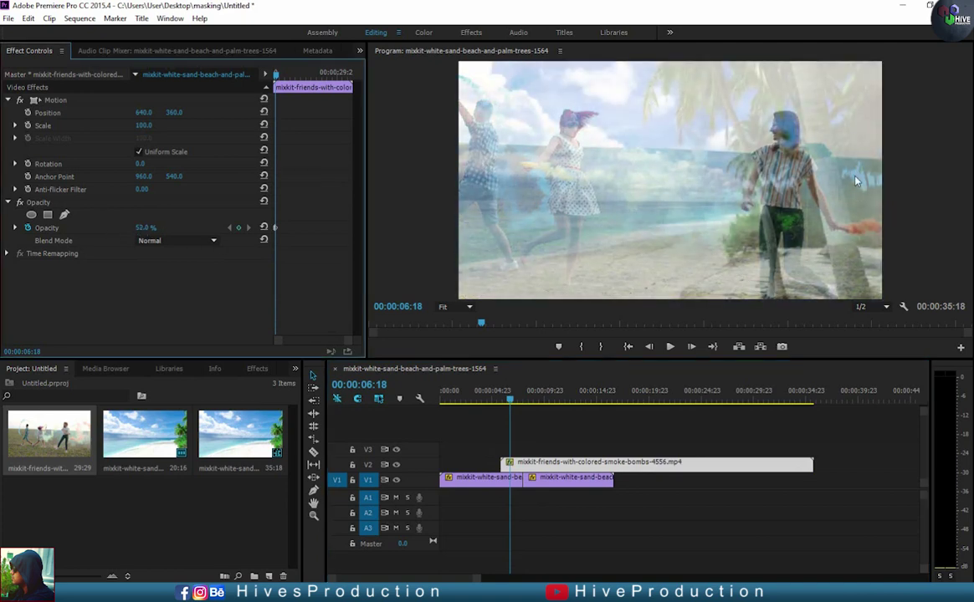
- Shift the smoke-bomb clip slightly earlier on V2 and add a four-point polygon mask to its opacity
left_click_drag(543, 463, 528, 464)
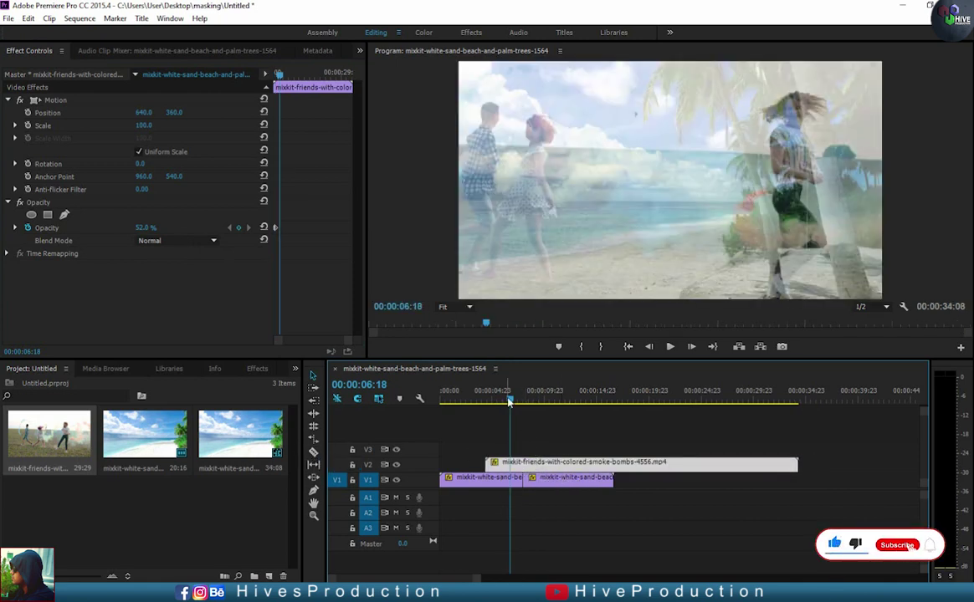
left_click(66, 215)
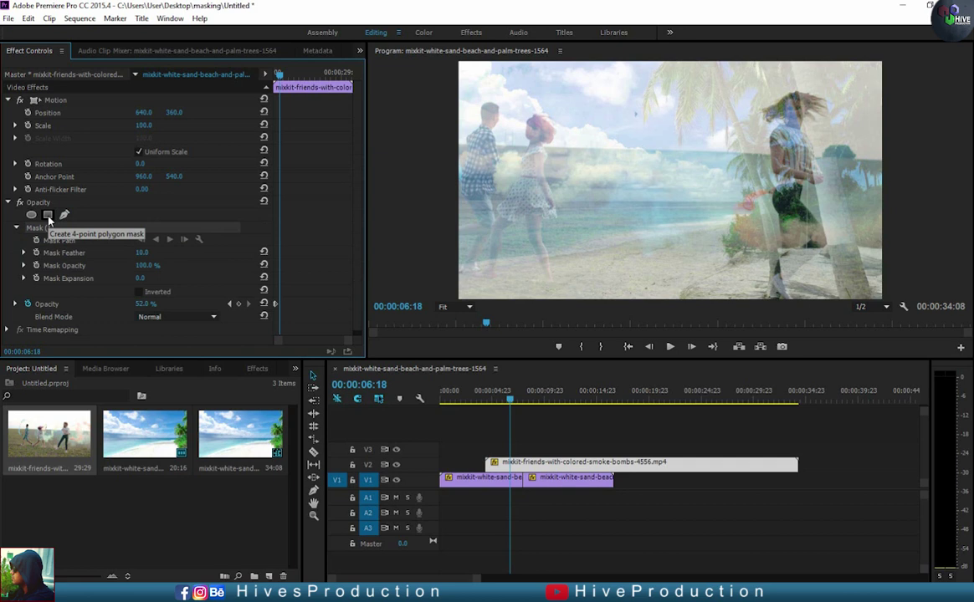
left_click(48, 215)
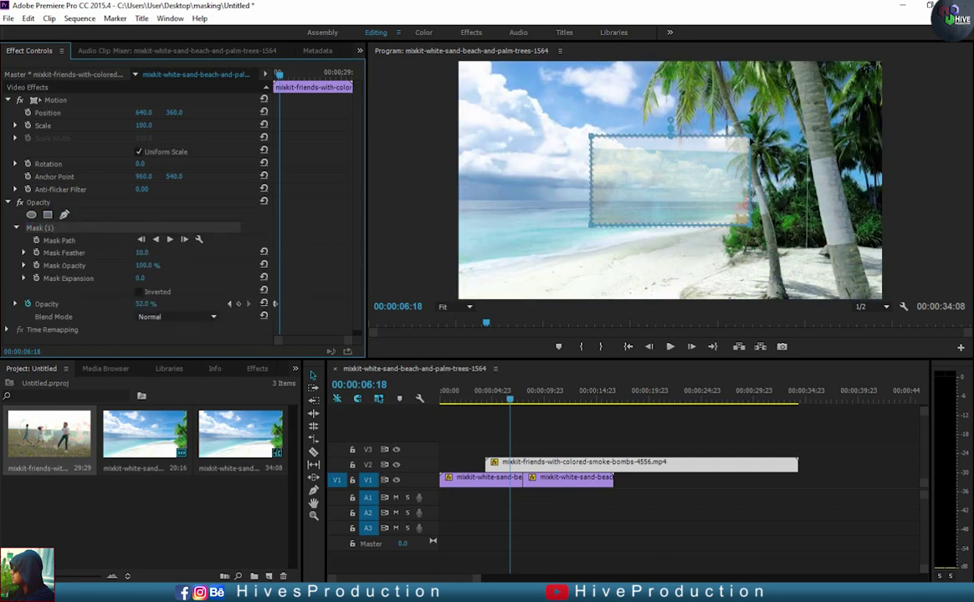
- Reshape the mask so it covers only the area between the large palm trunk's right edge and the frame's right border
left_click_drag(747, 136, 881, 63)
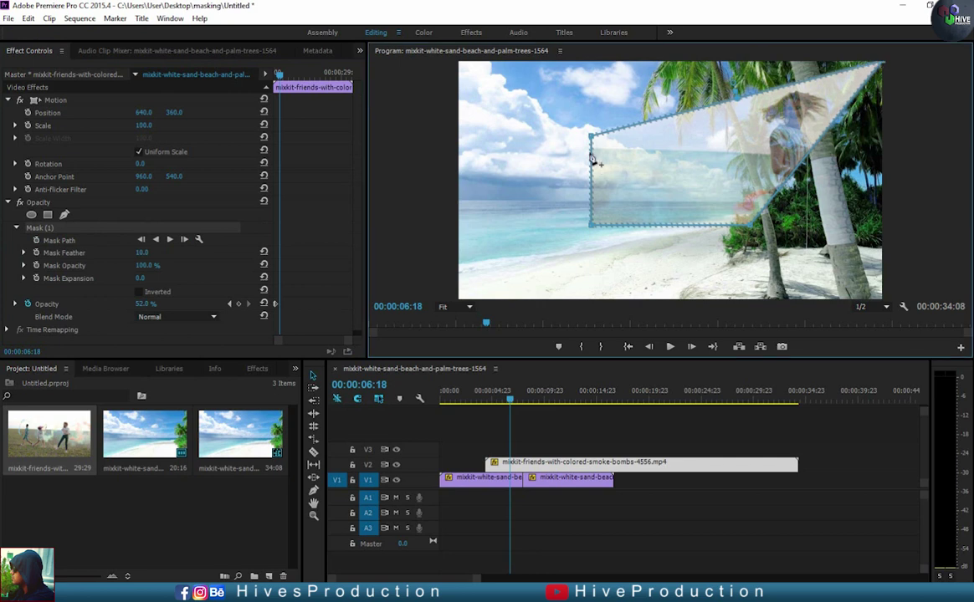
left_click_drag(669, 116, 822, 67)
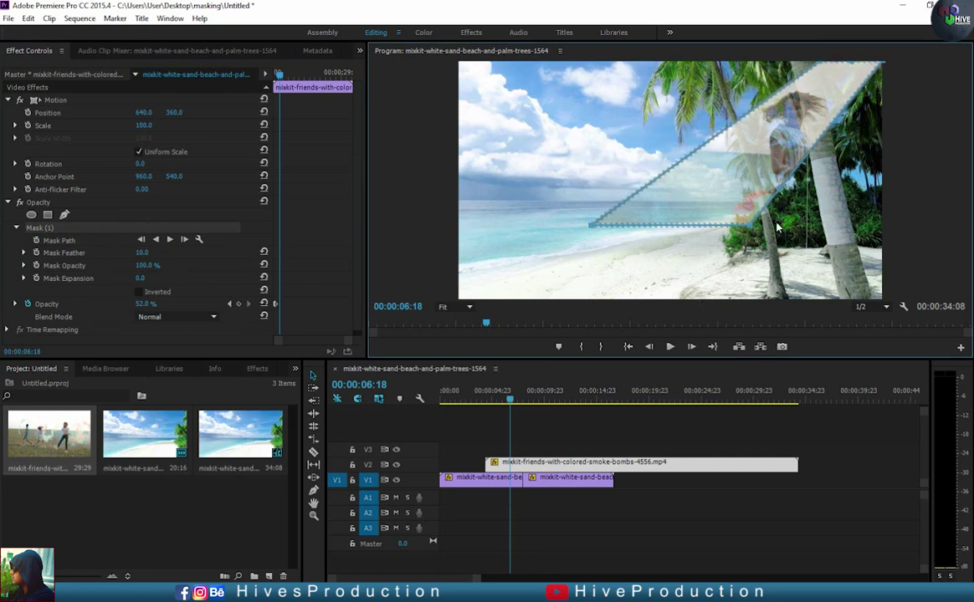
left_click_drag(736, 224, 884, 305)
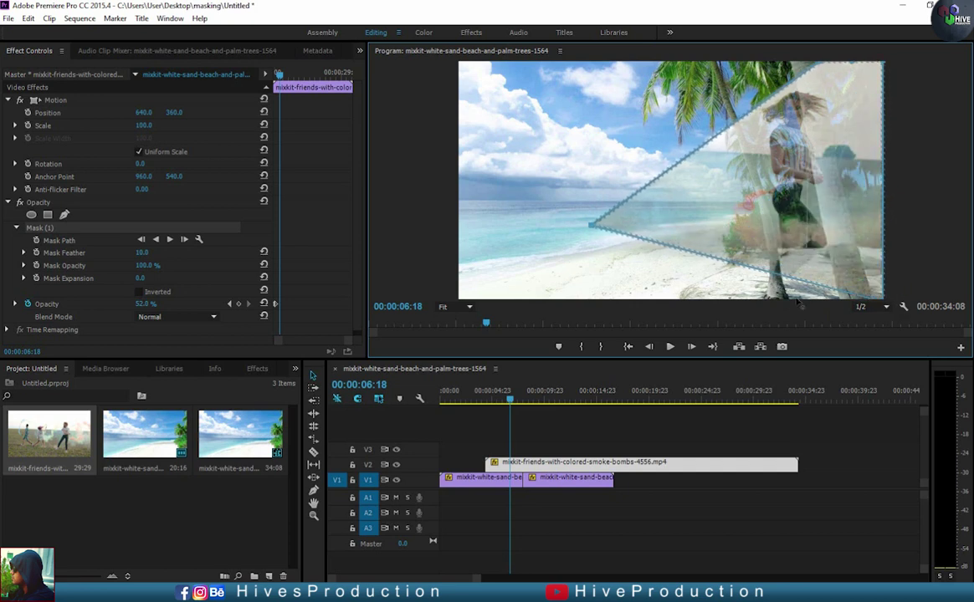
left_click_drag(591, 231, 873, 303)
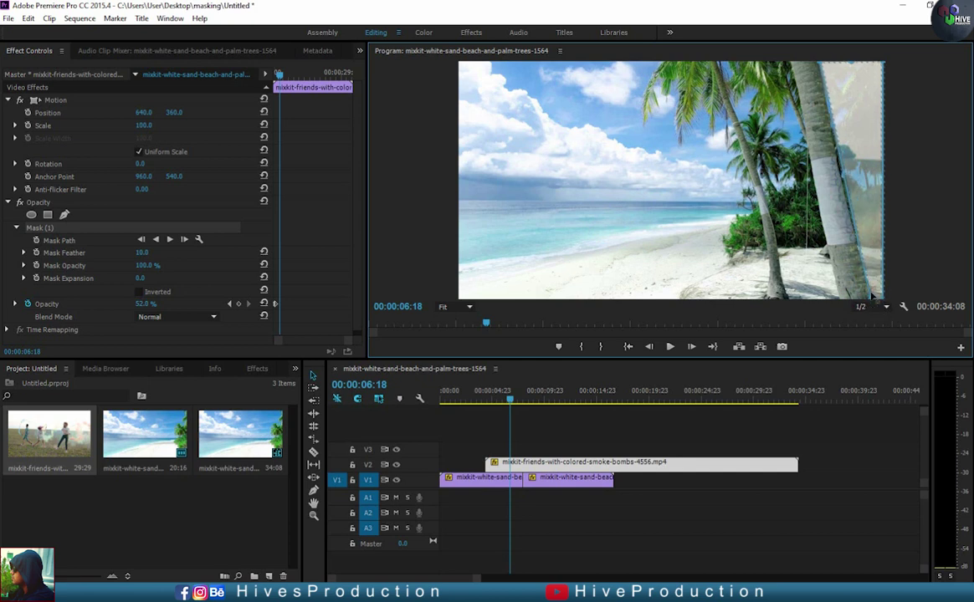
- Set the mask's feather to 5
left_click(142, 253)
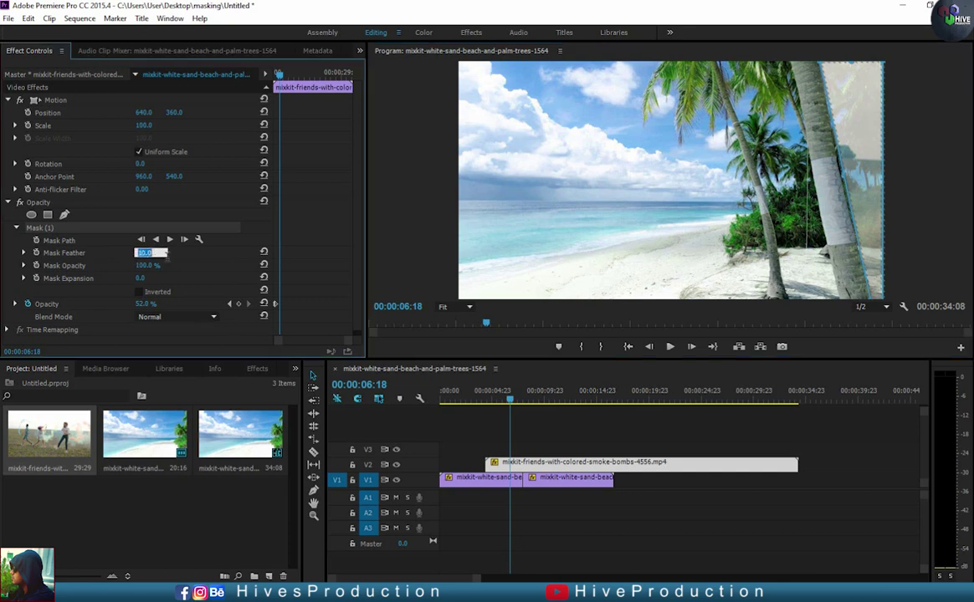
type("05")
key("Return")
left_click(64, 215)
left_click(856, 124)
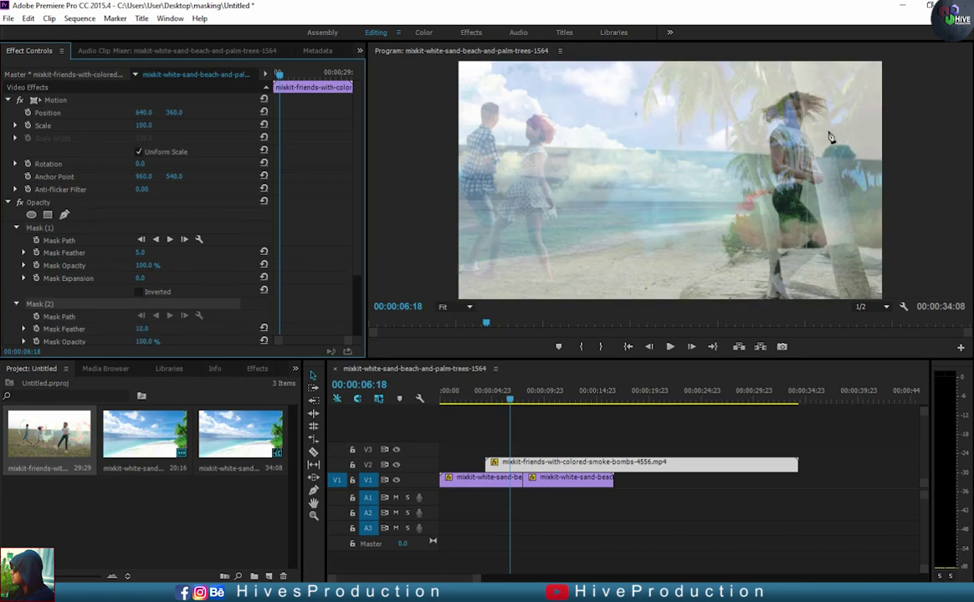
key("Delete")
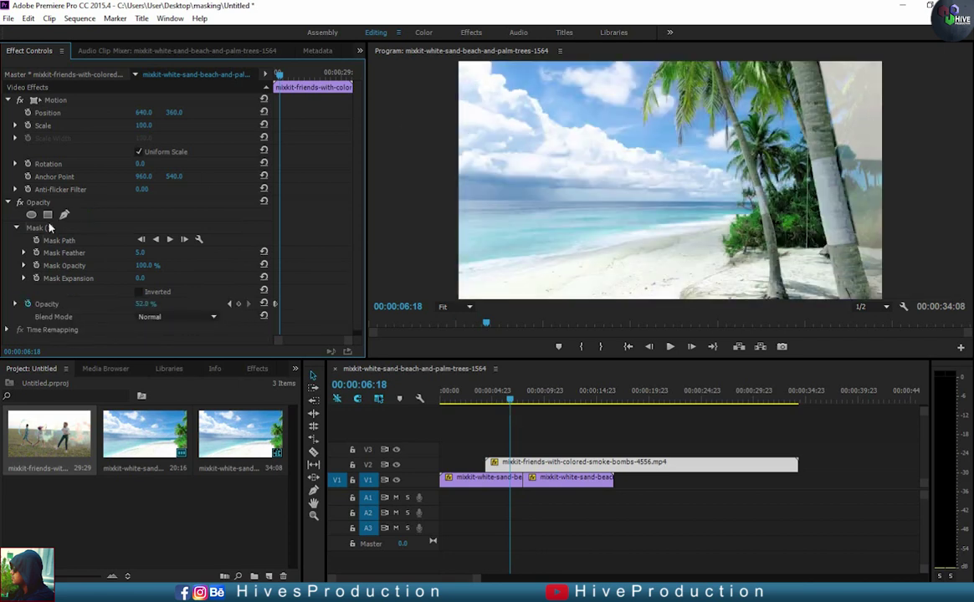
- Start keyframing the mask path at 00:00:06:18 and fit the mask's edge closely to the large trunk's right side
left_click(40, 227)
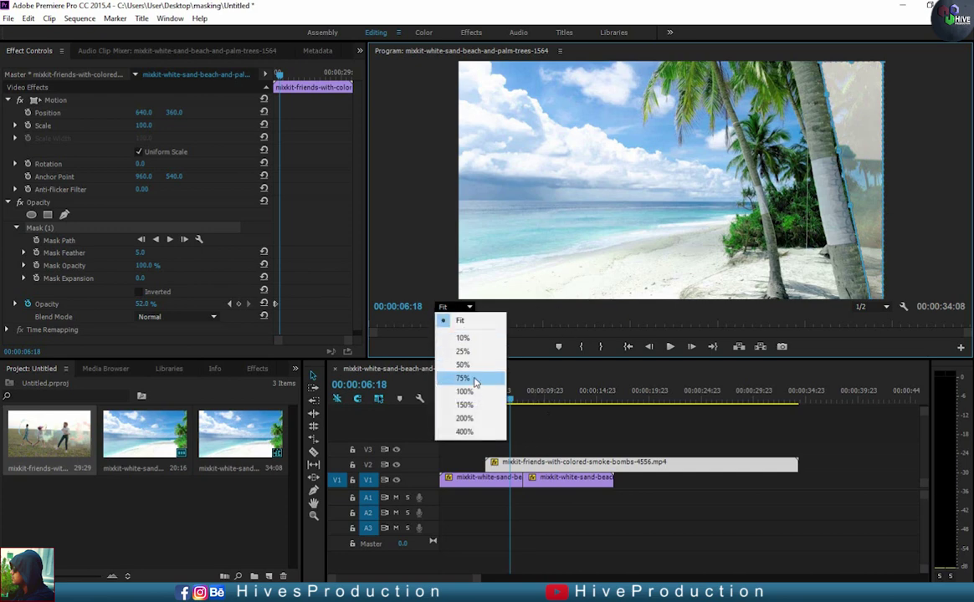
left_click(474, 379)
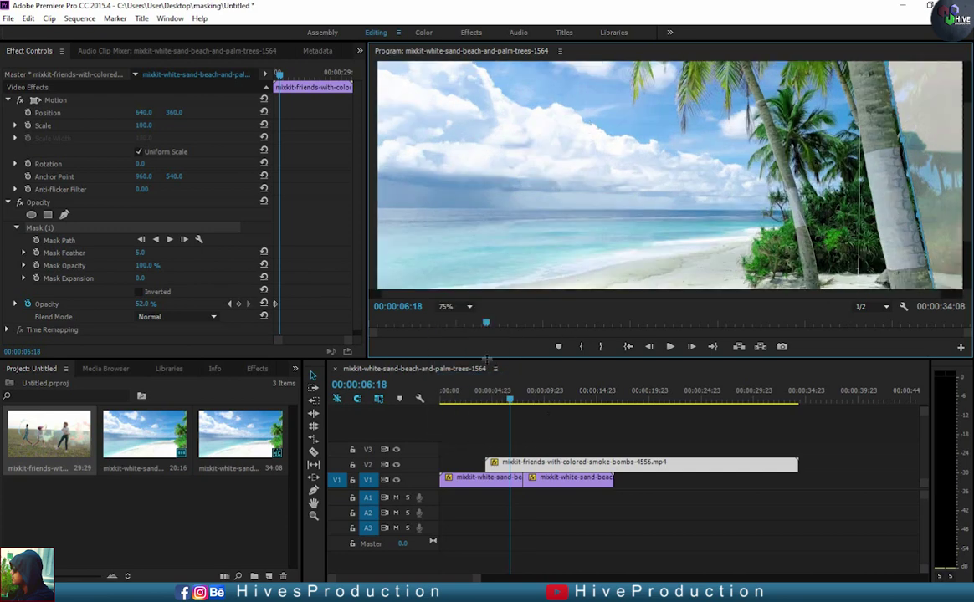
left_click_drag(487, 358, 191, 513)
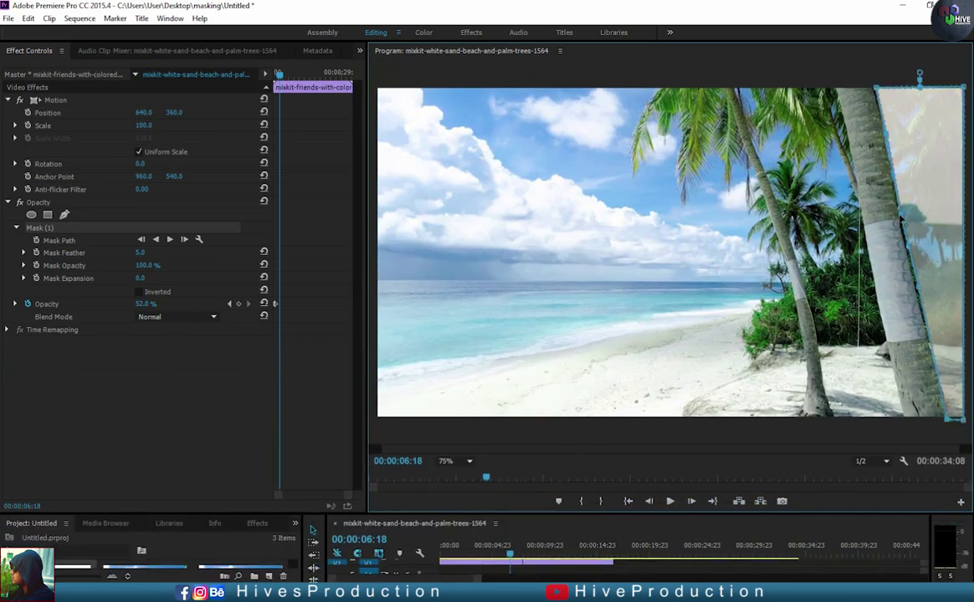
left_click(36, 240)
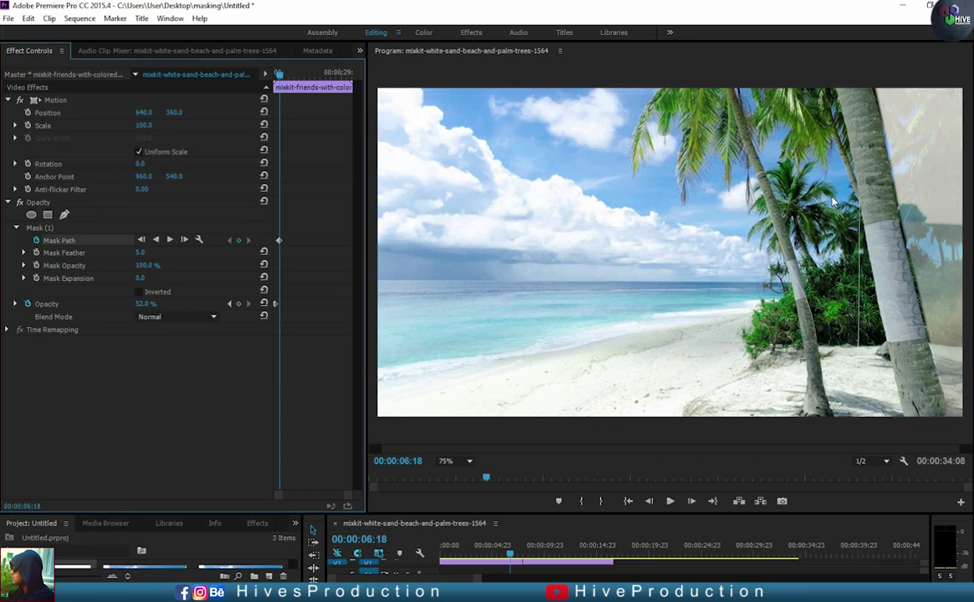
left_click(40, 229)
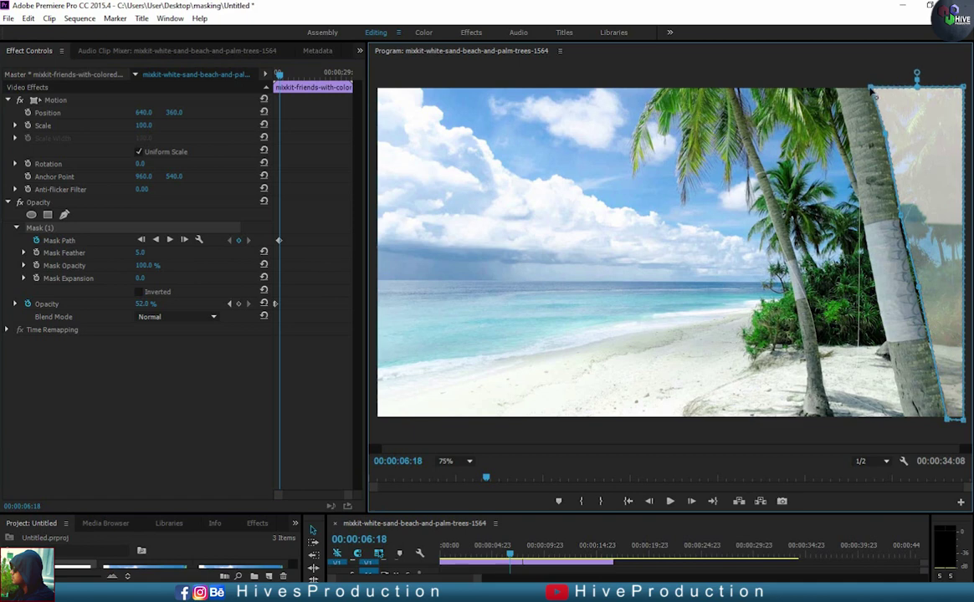
left_click_drag(875, 94, 879, 95)
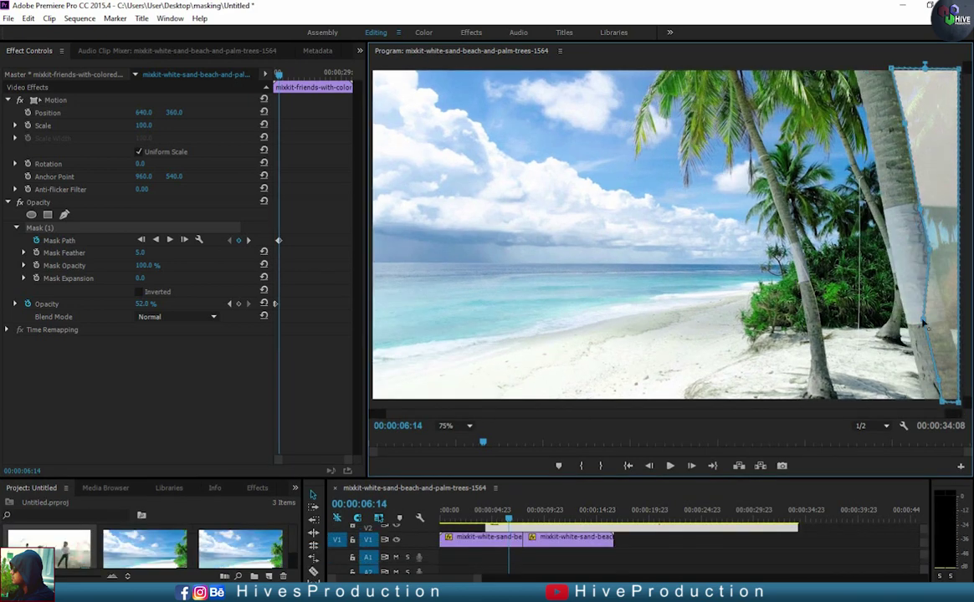
- Work backward through 00:00:06:14 and 00:00:06:08, keyframing the mask to follow the trunk toward the frame's right border
key("Left")
key("Left")
key("Left")
left_click_drag(926, 308, 941, 306)
left_click_drag(901, 209, 920, 209)
left_click_drag(873, 67, 907, 68)
key("Left")
key("Left")
key("Left")
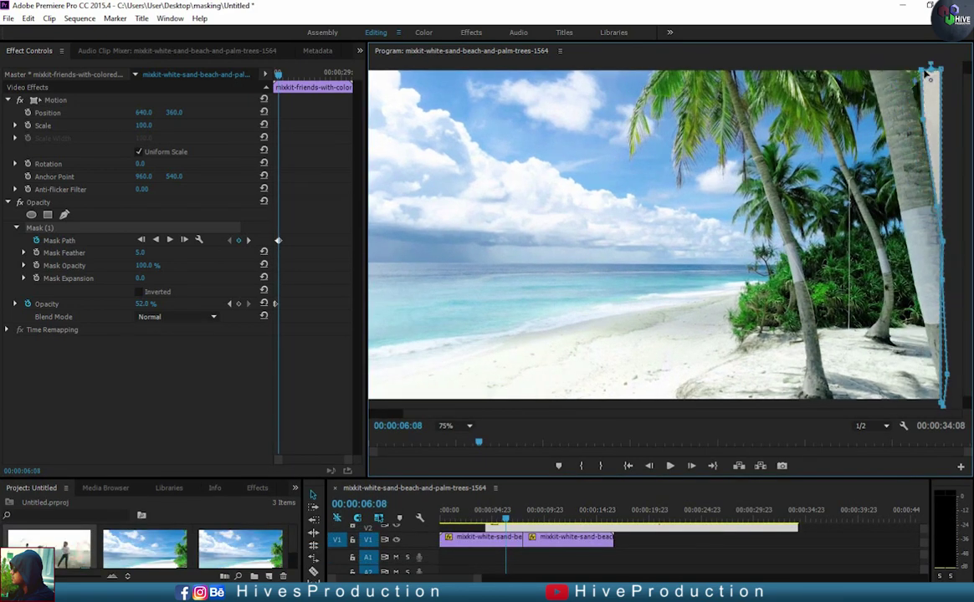
key("Left")
key("Left")
key("Left")
left_click_drag(929, 209, 944, 209)
- Refit the mask path at 00:00:06:17, placing its lower outer corner just past the frame's corner
key("Right")
key("Right")
key("Right")
key("Right")
key("Right")
key("Right")
key("Right")
key("Right")
key("Right")
key("Right")
key("Right")
key("Right")
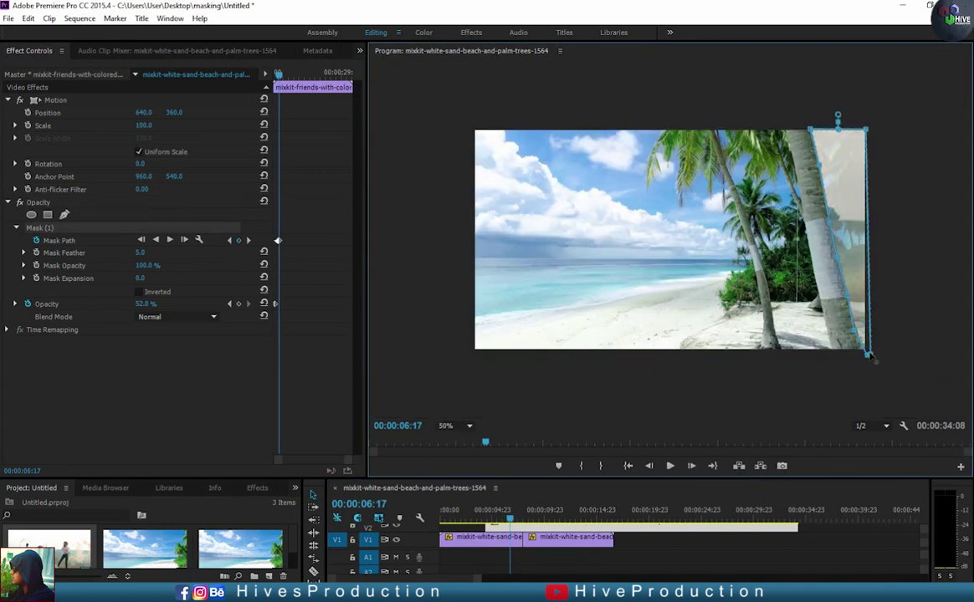
left_click(469, 425)
left_click(468, 497)
- Keyframe the mask path at 00:00:06:22 and 00:00:07:01, keeping its points along the trunk's right edge
key("Right")
key("Right")
key("Right")
key("Right")
key("Right")
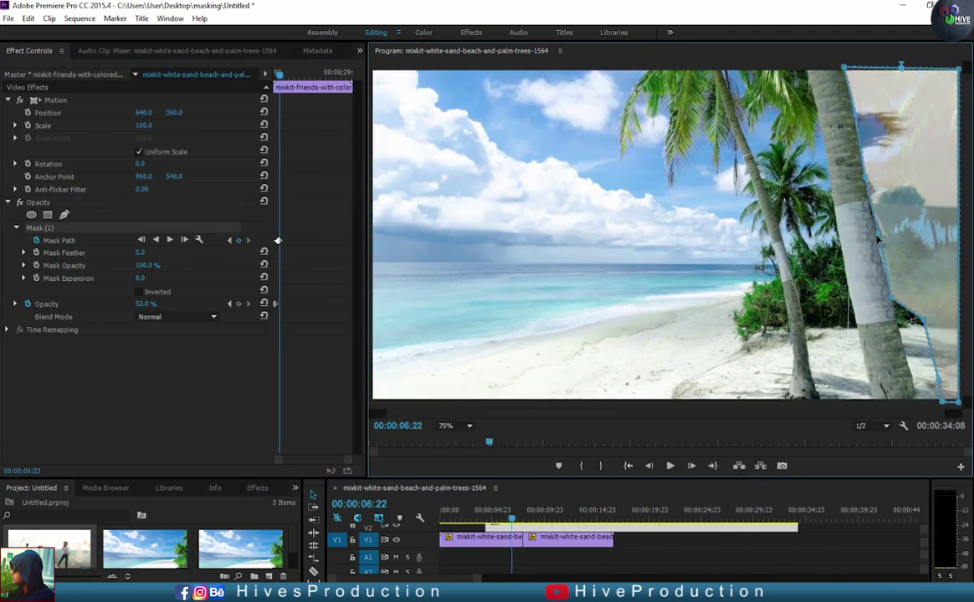
key("Right")
key("Right")
key("Right")
key("Right")
key("Right")
key("Right")
key("Right")
key("Right")
key("Right")
key("Right")
key("Right")
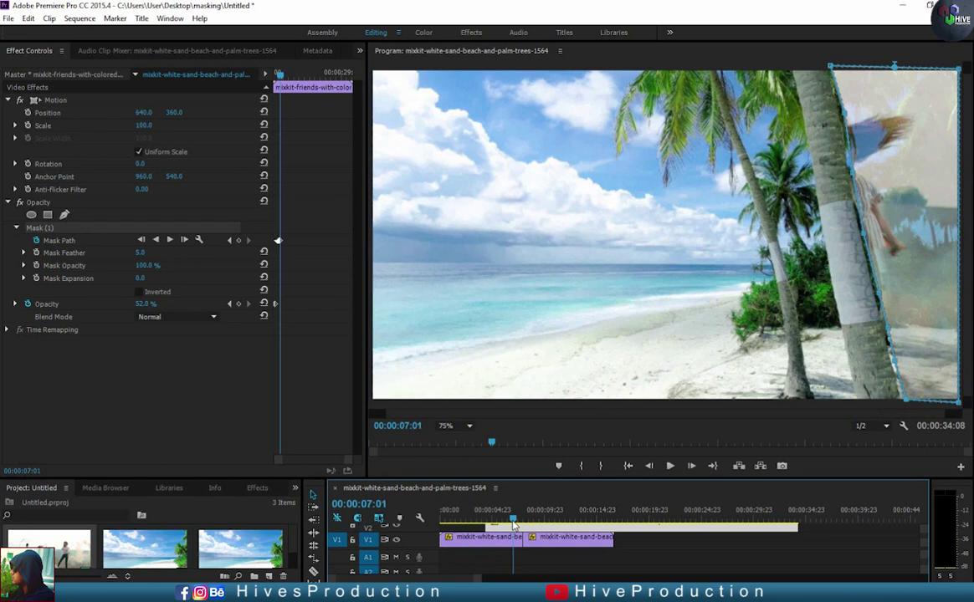
- Keyframe the mask path at 00:00:07:06 and 00:00:07:14, moving its inner edge left with the trunk
key("Right")
key("Right")
key("Right")
key("Right")
key("Right")
key("Right")
key("Right")
key("Right")
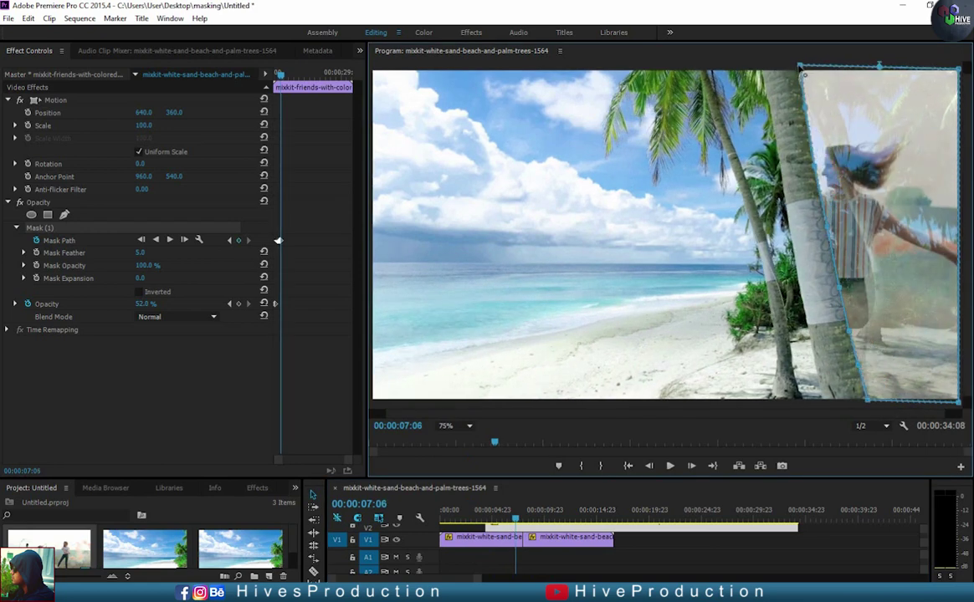
key("Right")
key("Right")
key("Right")
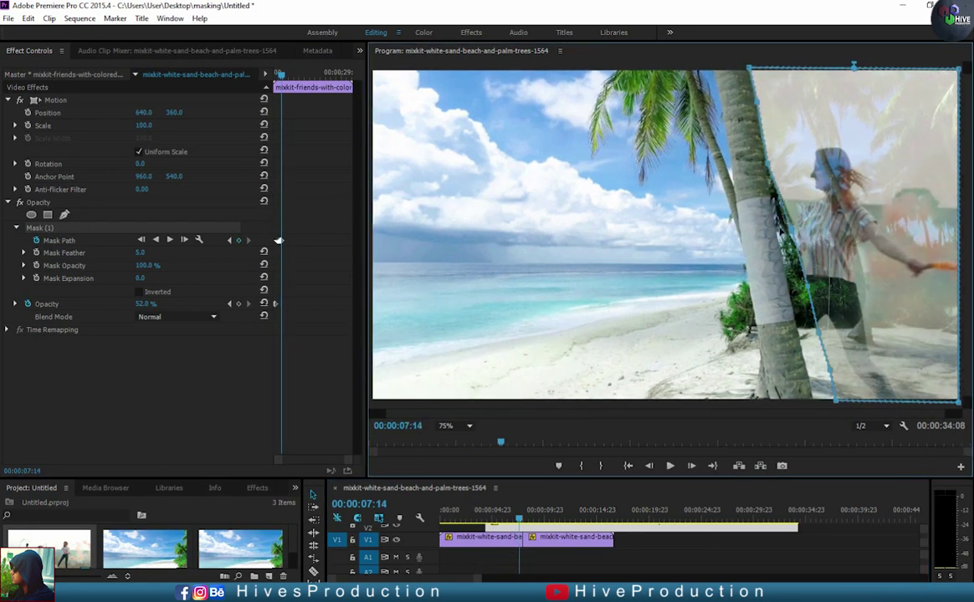
- Match the mask path to the trunk's right edge at 00:00:07:18 and 00:00:08:02
key("Right")
key("Right")
key("Right")
key("Right")
key("Right")
key("Right")
key("Right")
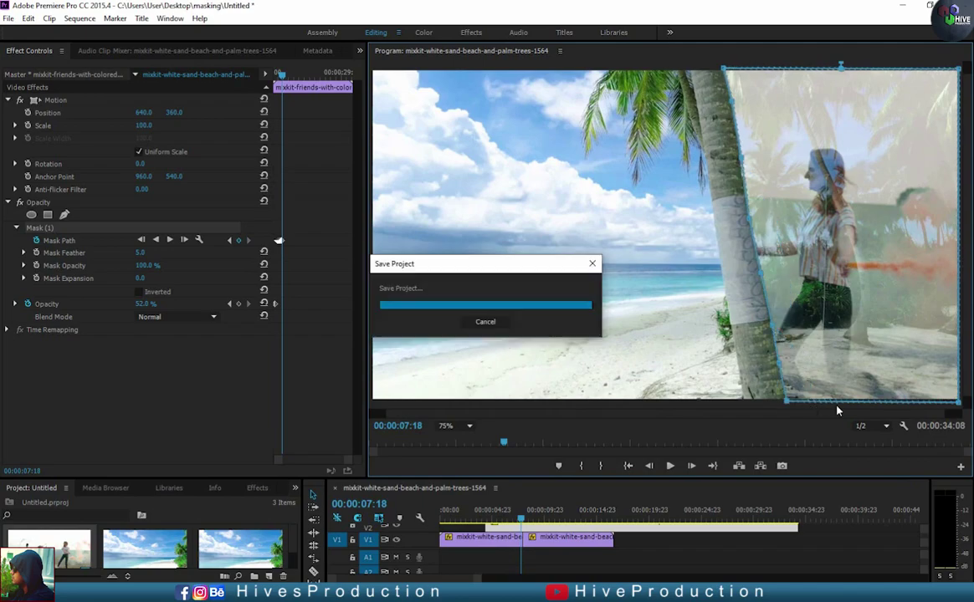
key("Right")
key("Right")
key("Right")
key("Right")
key("Right")
key("Right")
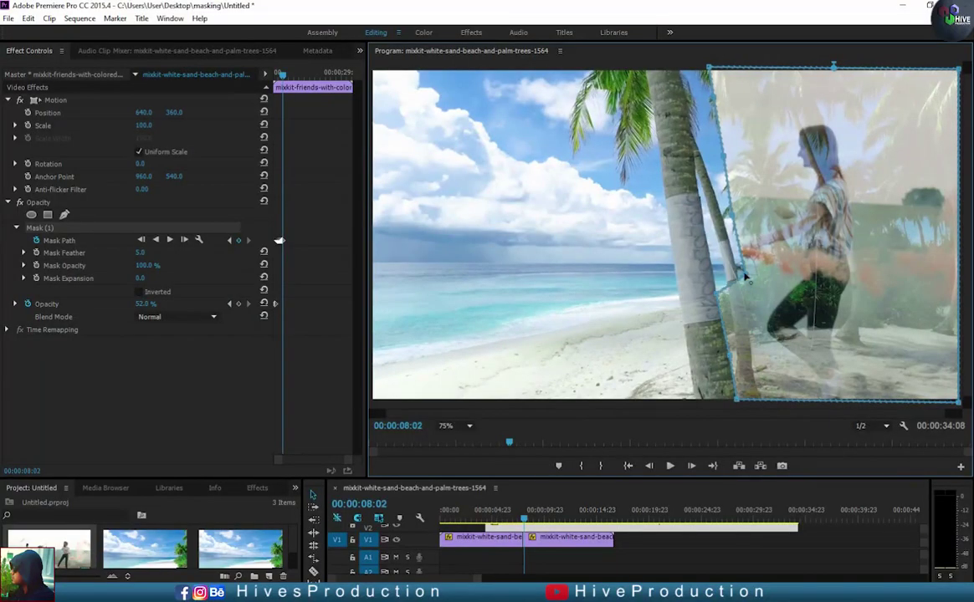
- Keyframe the mask path at 00:00:08:11 and just beyond it, moving all inner points left to the trunk's edge
key("Right")
key("Right")
key("Right")
key("Right")
key("Right")
key("Right")
key("Right")
key("Right")
key("Right")
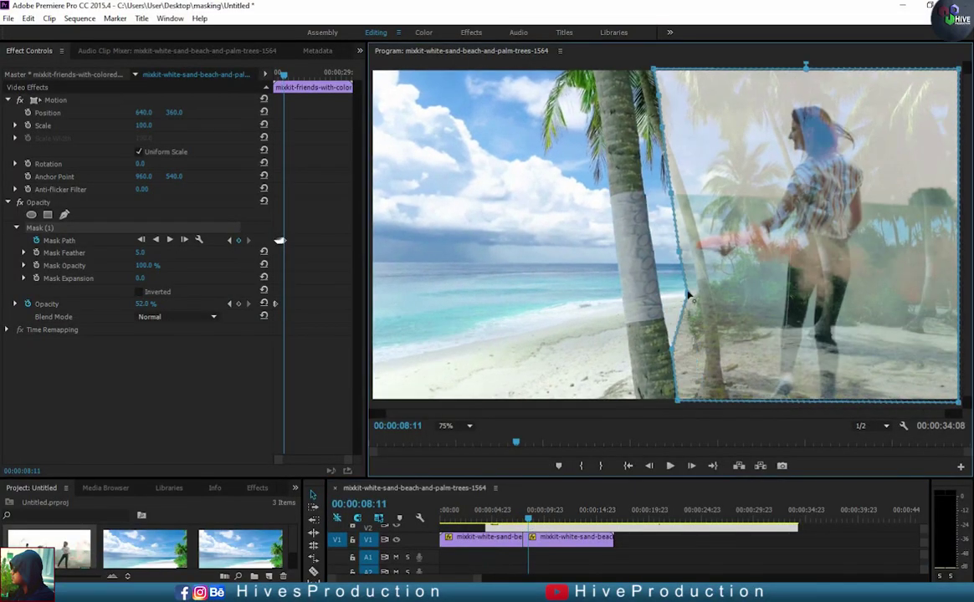
left_click(530, 510)
left_click_drag(653, 68, 610, 105)
left_click_drag(644, 182, 619, 198)
left_click_drag(659, 291, 636, 305)
left_click_drag(677, 400, 651, 401)
- Fit the mask to the trunk at 00:00:08:21 and delete the stray mask path keyframe beyond it
mouse_move(530, 511)
left_mouse_down()
mouse_move(521, 510)
mouse_move(538, 510)
left_mouse_up()
left_click_drag(347, 459, 315, 459)
left_click_drag(333, 75, 298, 89)
left_click_drag(610, 68, 536, 69)
left_click_drag(653, 401, 579, 401)
left_click(328, 240)
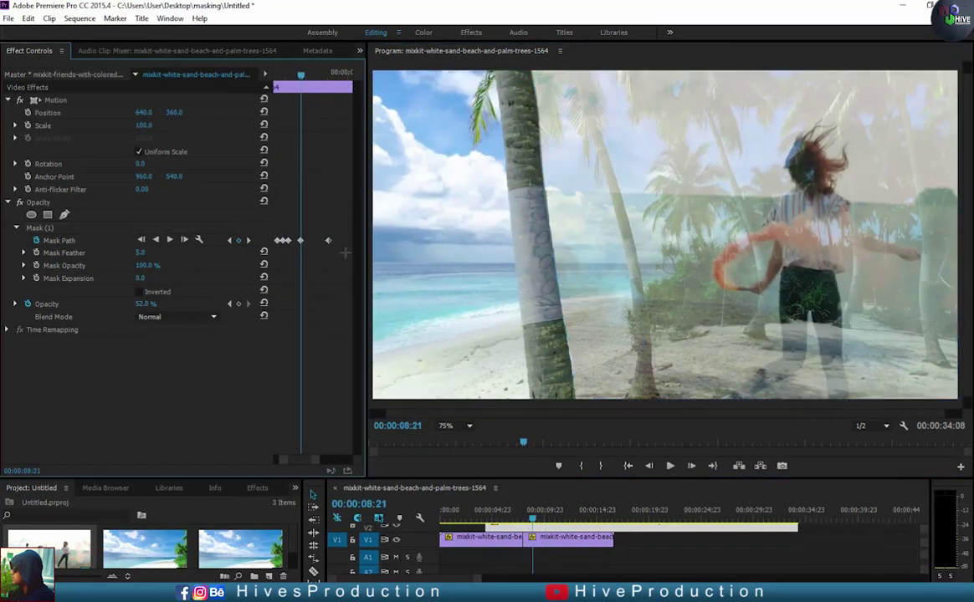
key("Delete")
- Fill in mask path keyframes around 00:00:08:21 and fit the mask's inner edge to the trunk at 00:00:09:01
key("Left")
key("Left")
key("Left")
key("Left")
left_click(40, 227)
key("Right")
key("Right")
key("Right")
key("Right")
key("Right")
key("Right")
key("Right")
key("Right")
key("Right")
key("Right")
key("Right")
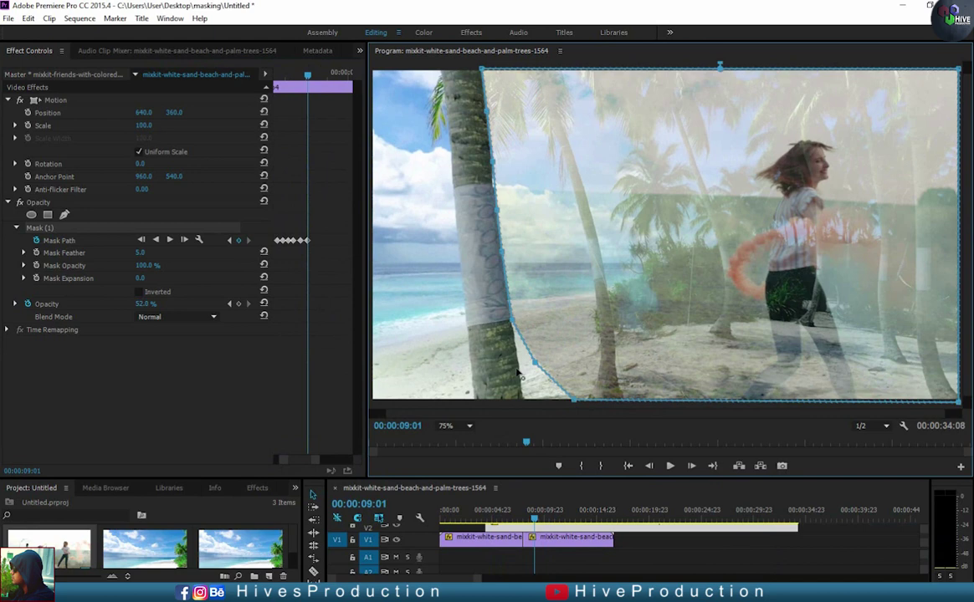
left_click_drag(463, 69, 441, 67)
left_click_drag(486, 110, 449, 113)
left_click_drag(520, 399, 482, 399)
- Keyframe the mask path at 00:00:09:07, moving its upper and lower inner points to the trunk's right edge
key("Right")
key("Right")
key("Right")
left_click_drag(441, 68, 404, 67)
left_click_drag(459, 223, 424, 223)
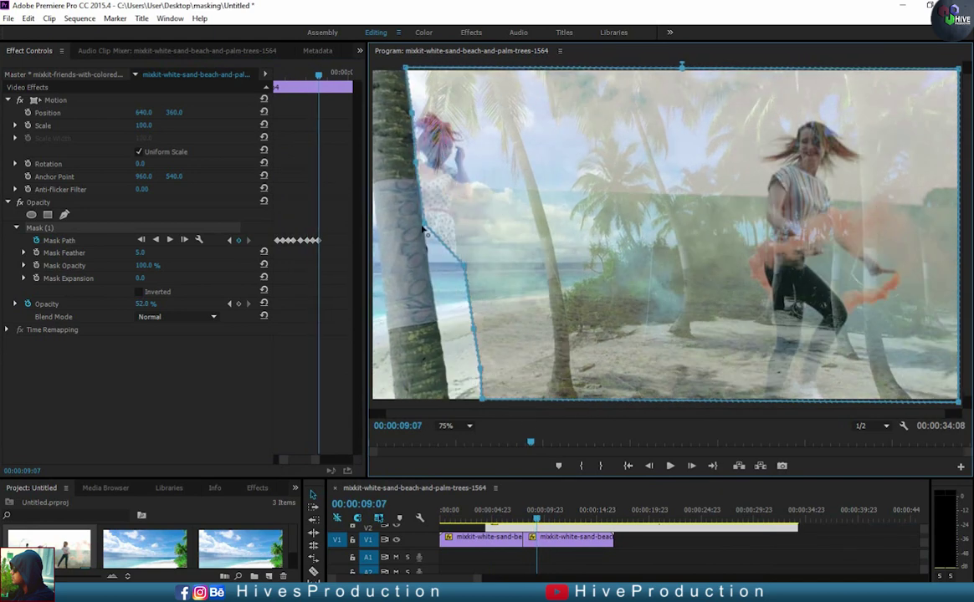
left_click_drag(475, 329, 439, 330)
left_click_drag(483, 399, 447, 399)
- Follow the trunk out of frame at 00:00:09:12 and expand the mask to cover the whole frame by 00:00:09:17
left_click(538, 518)
left_click_drag(404, 67, 383, 67)
left_click_drag(424, 224, 397, 223)
left_click_drag(447, 399, 416, 399)
left_click(539, 519)
left_click_drag(383, 67, 371, 66)
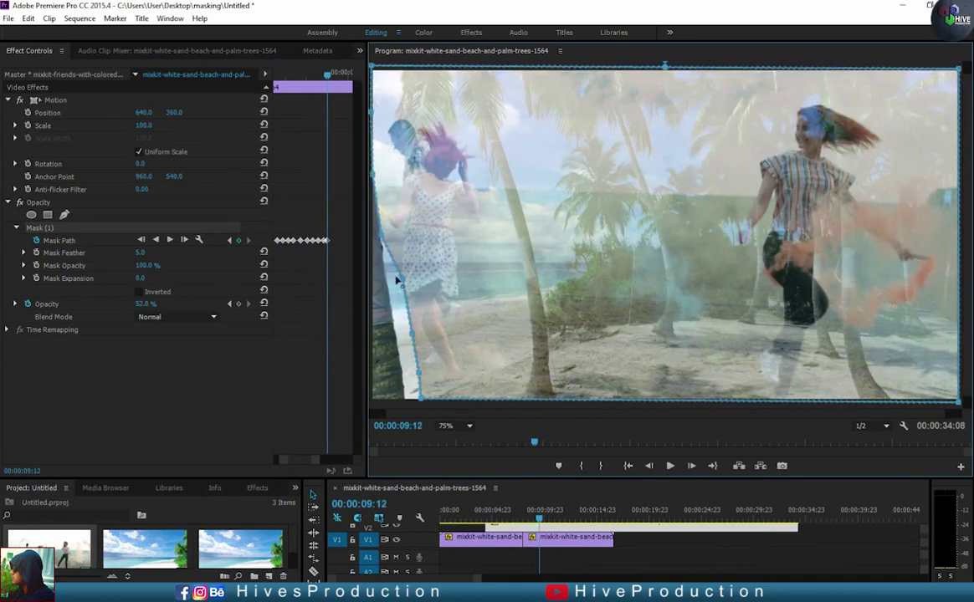
left_click_drag(416, 399, 402, 399)
left_click(540, 519)
key("Right")
key("Right")
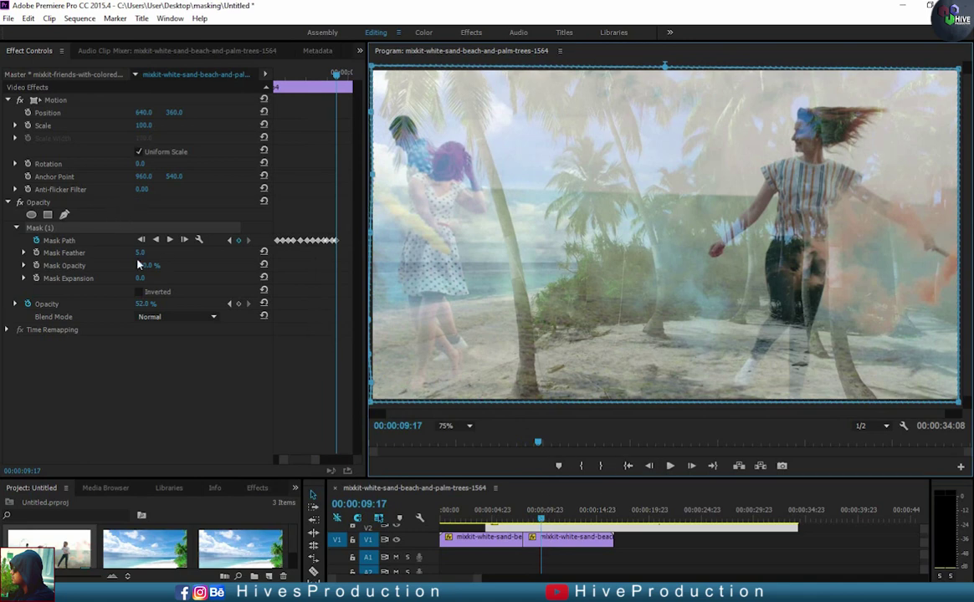
- Raise the smoke-bomb clip's opacity to 100% at 00:00:09:17 and play back the transition
left_click_drag(142, 308, 183, 308)
left_click(461, 515)
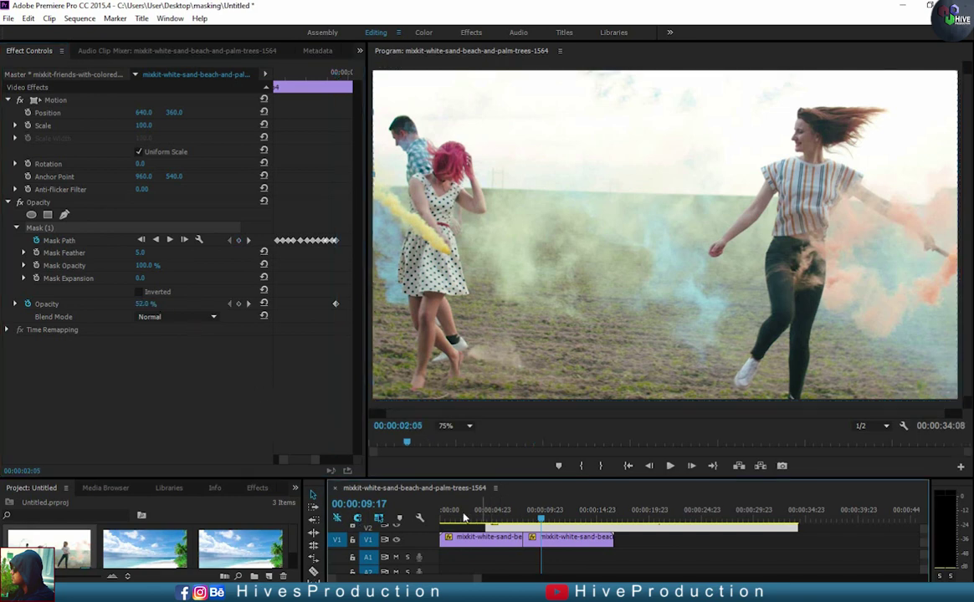
left_click(668, 469)
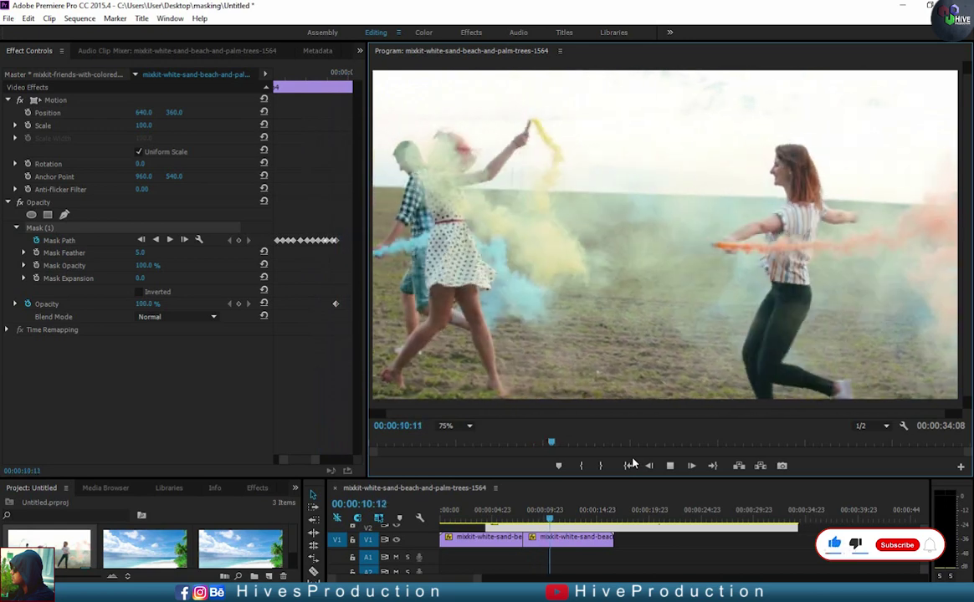
- Remove the smoke-bomb clip's opacity keyframes, turn off opacity animation and set its opacity to 100% at 00:00:07:07
left_click(517, 511)
left_click(336, 304)
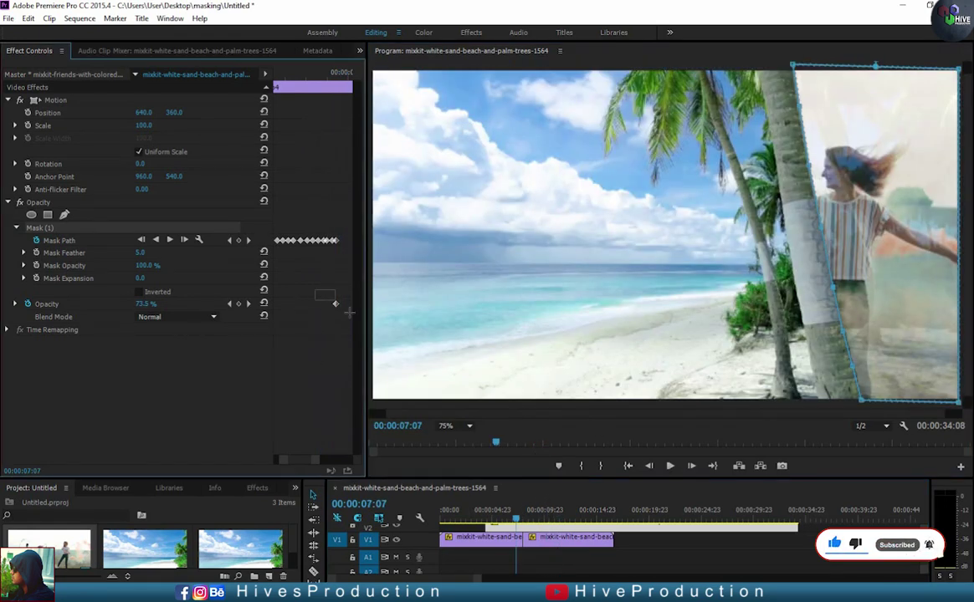
left_click(344, 311)
left_click_drag(331, 308, 120, 311)
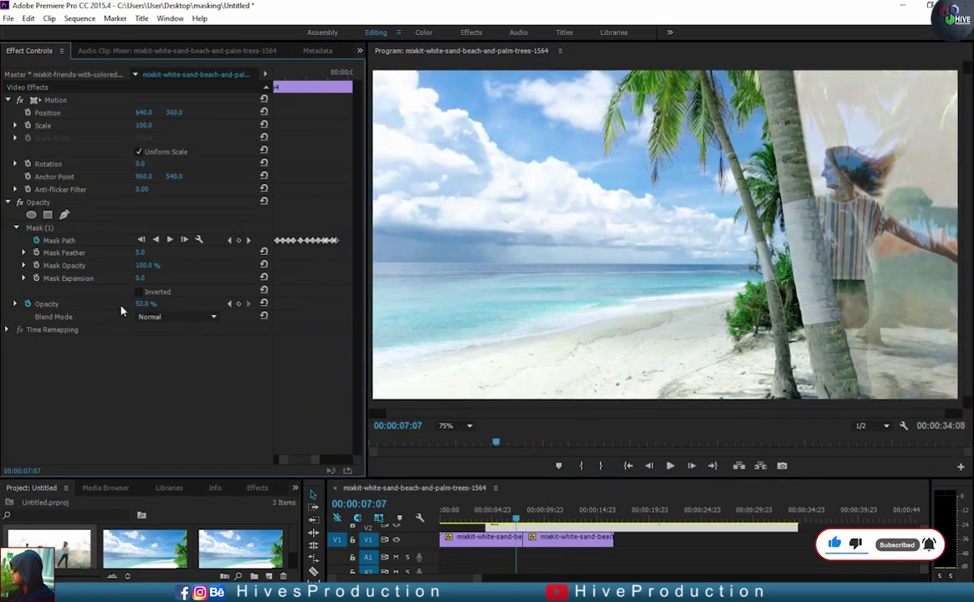
left_click(27, 304)
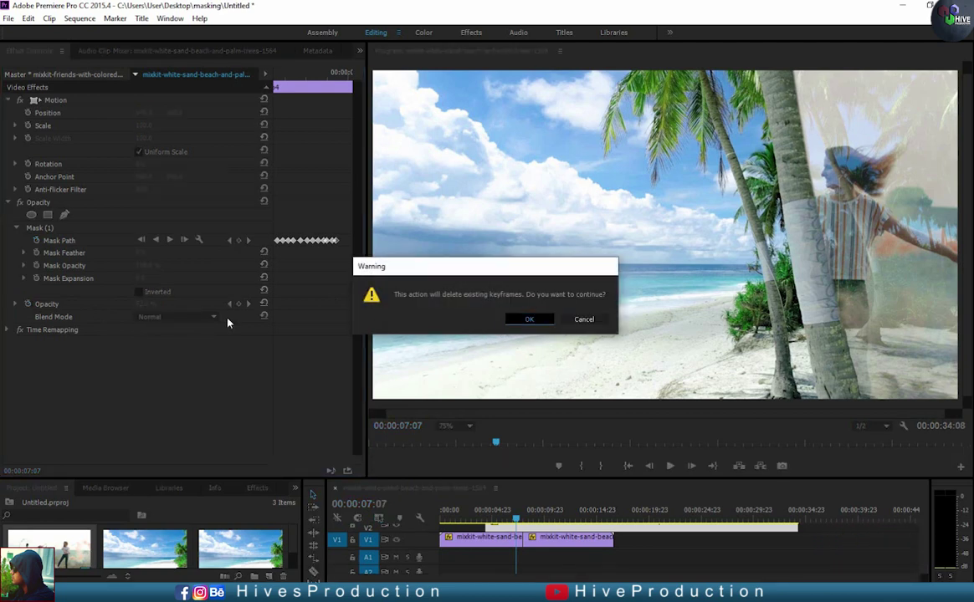
key("Return")
left_click_drag(149, 305, 194, 304)
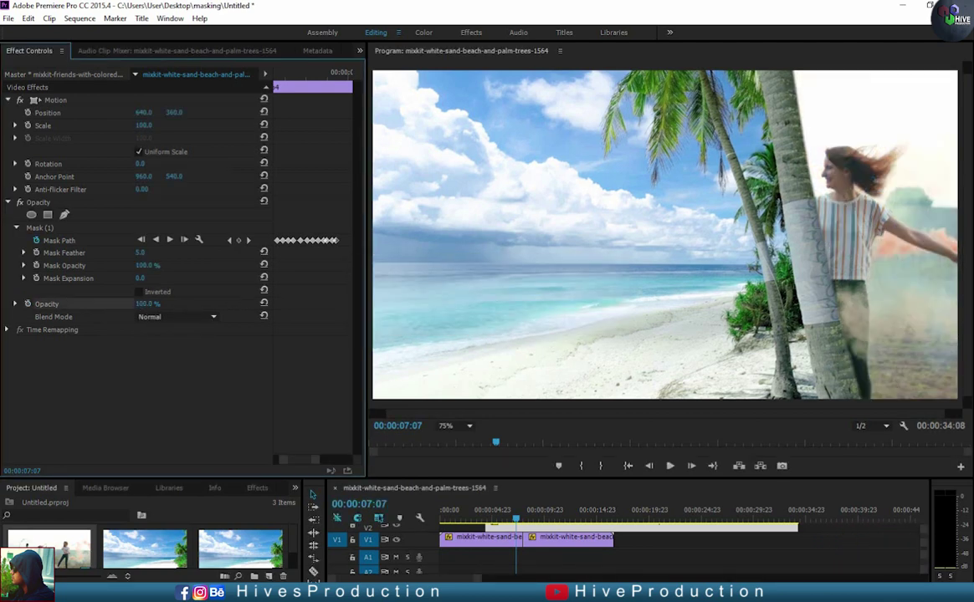
- Play back and scrub through the trunk transition to check the clip's constant opacity
left_click(490, 519)
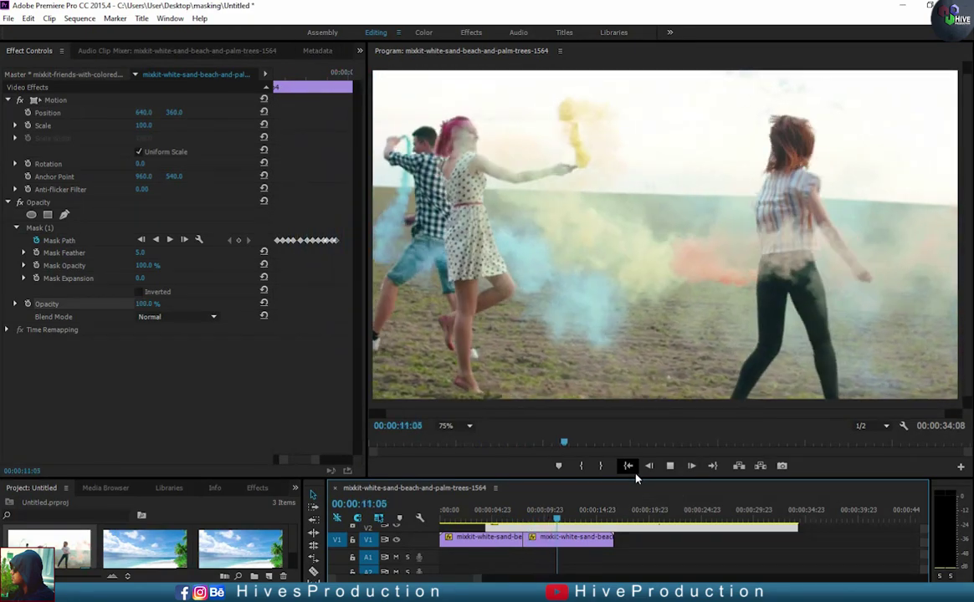
key("space")
left_click_drag(551, 528, 509, 525)
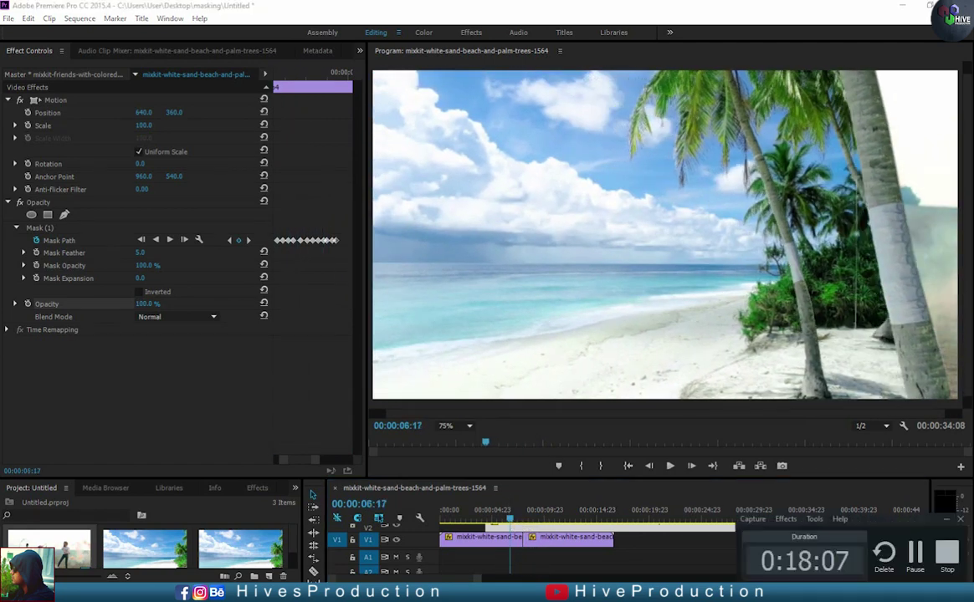
left_click(943, 569)
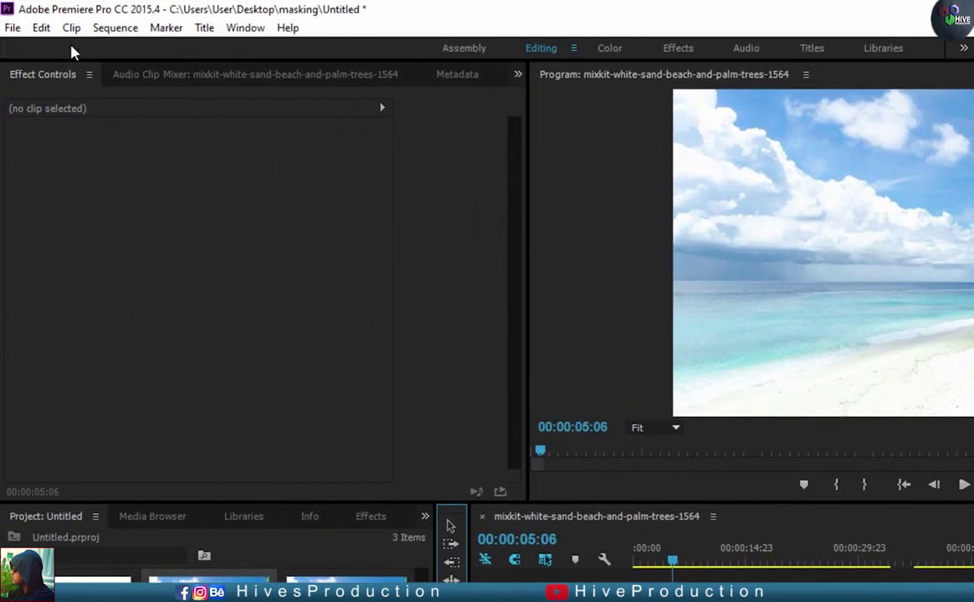
- Create a new 1280 × 720 title named text
left_click(13, 28)
mouse_move(51, 48)
left_click(320, 183)
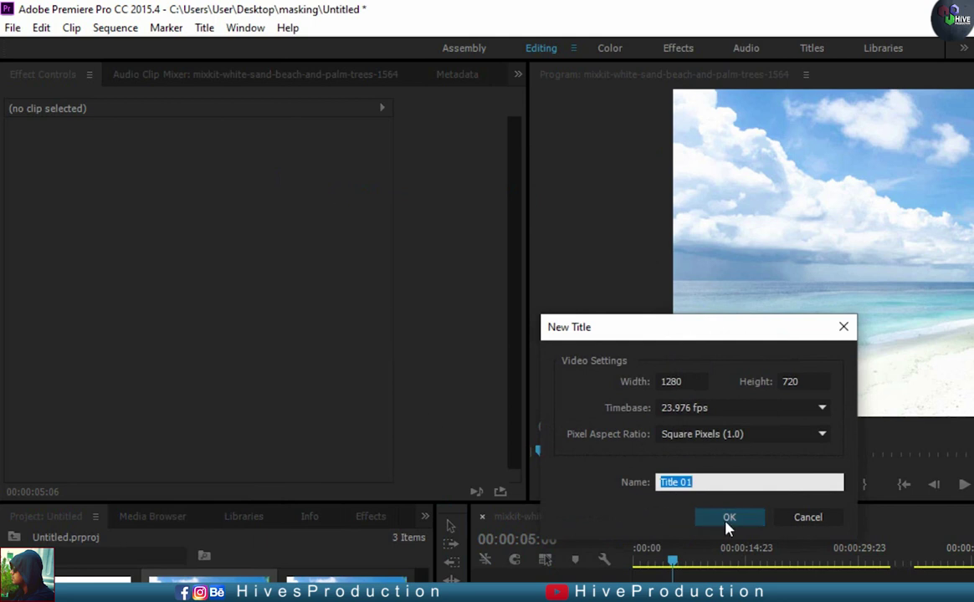
type("text")
left_click(728, 517)
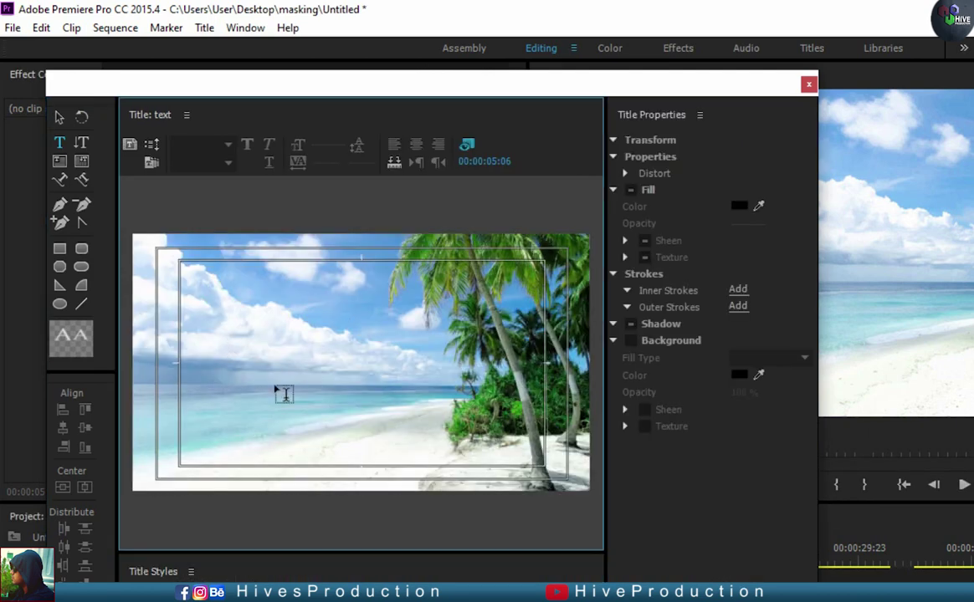
- Add the word BEACH to the title and set its fill colour to dark blue 024D74
left_click(345, 450)
type("BEACH")
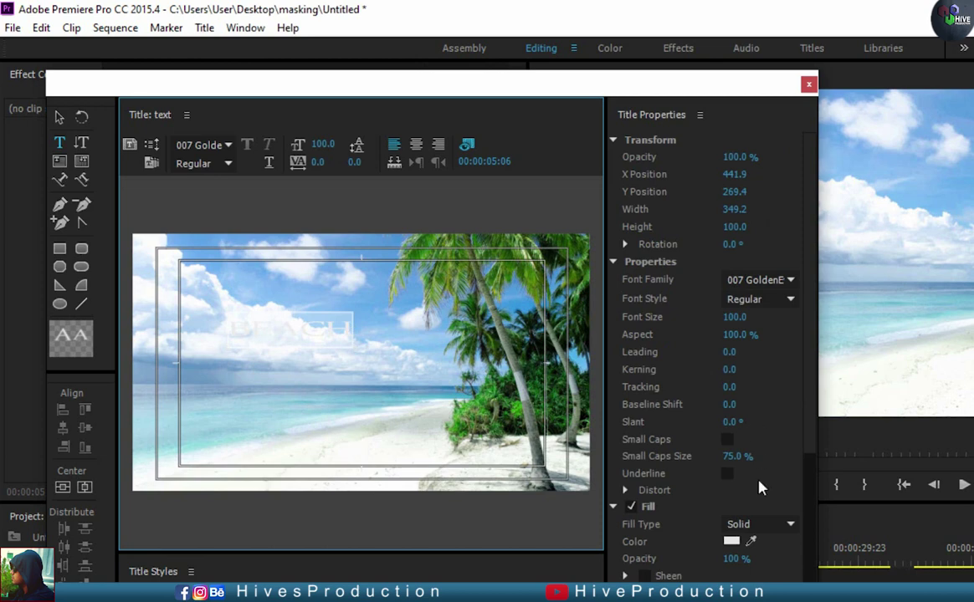
left_click(731, 541)
left_click(745, 482)
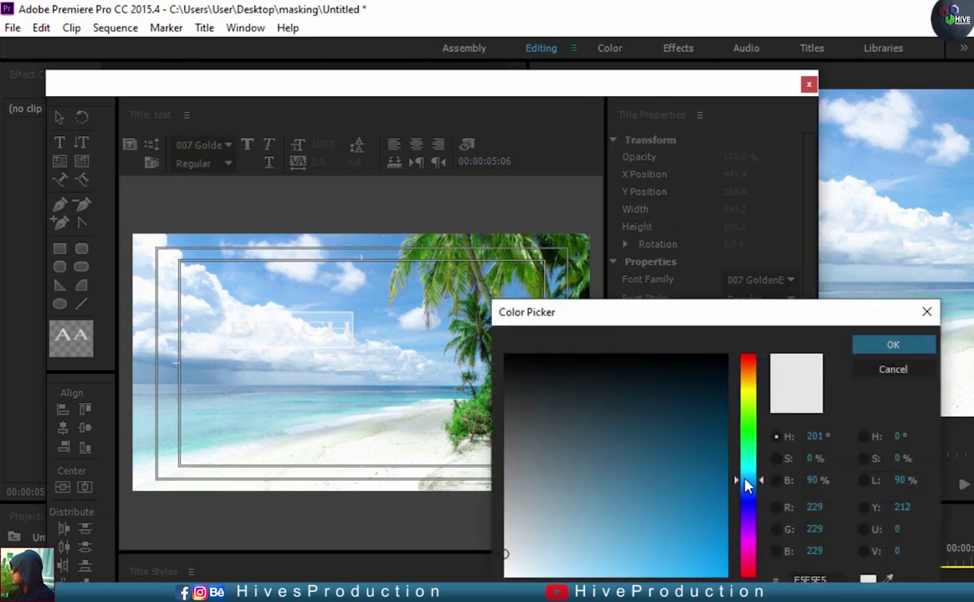
left_click_drag(715, 474, 724, 455)
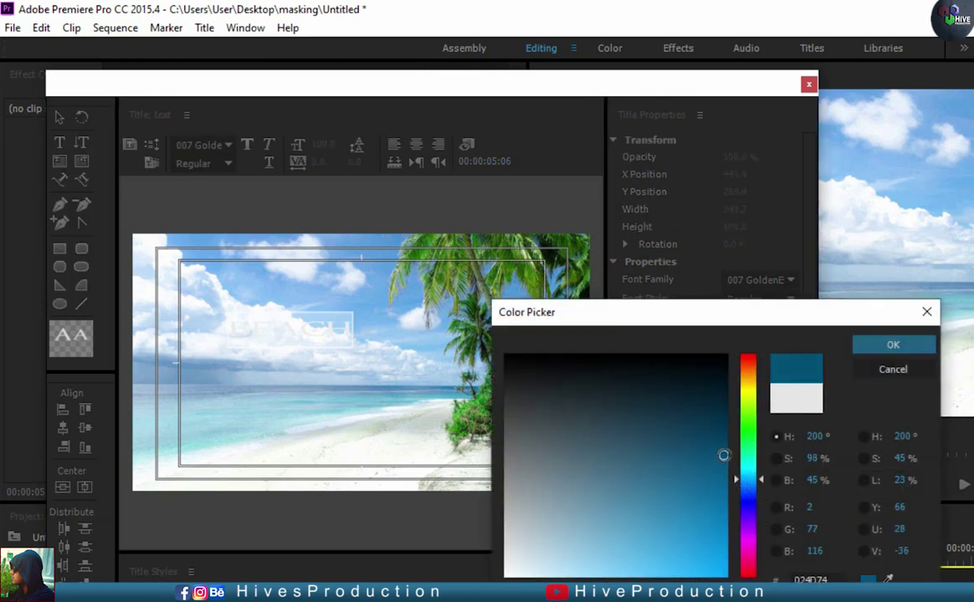
left_click(866, 349)
- Try Arial as the font for the BEACH text
left_click(745, 280)
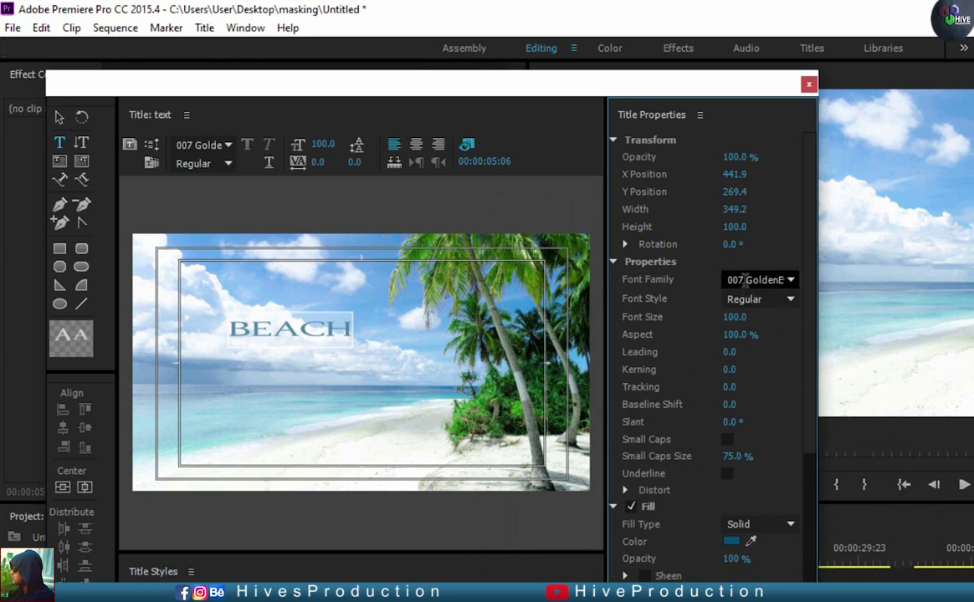
type("Aria")
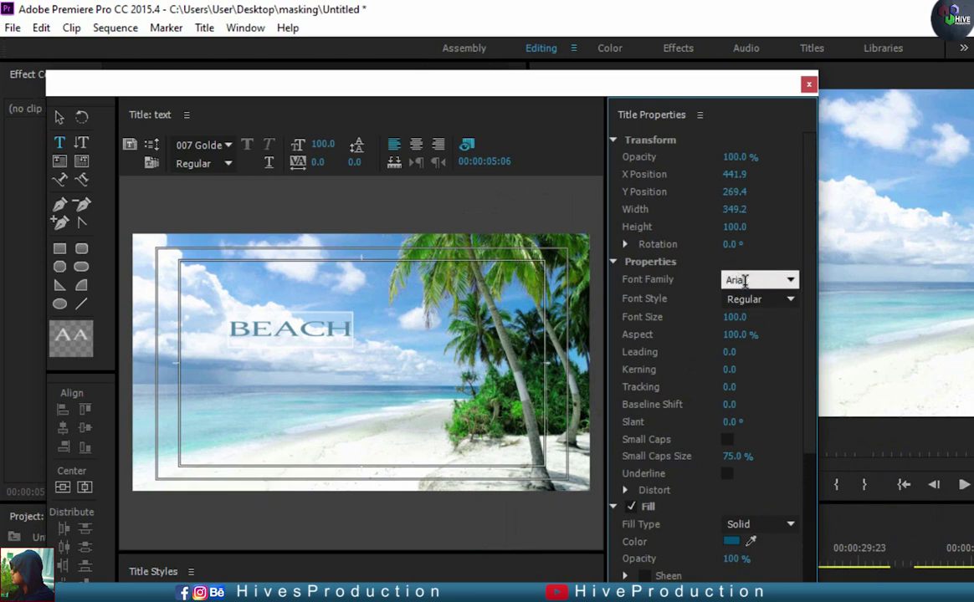
type("l")
key("Return")
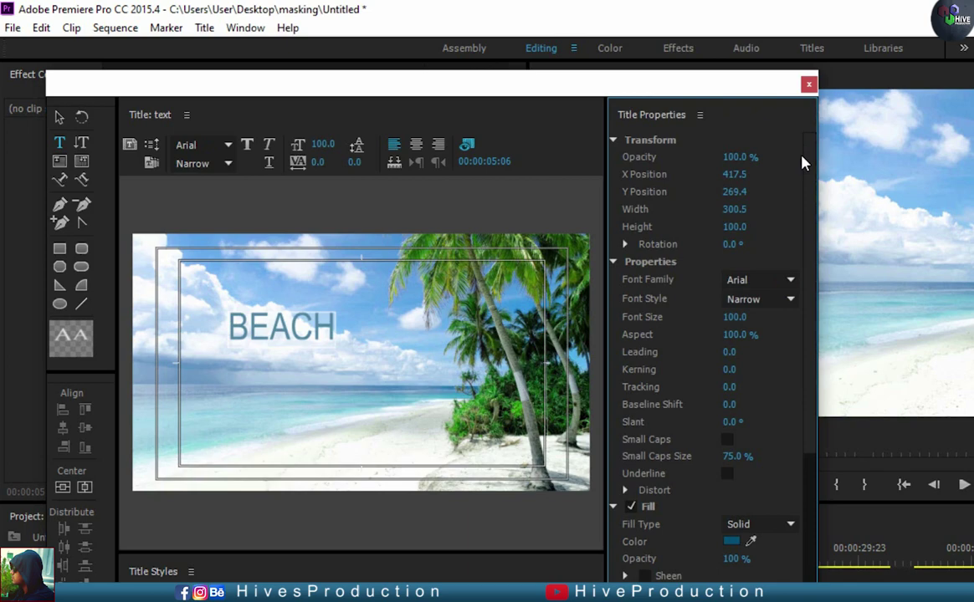
- Set the BEACH text to Impact with font size 183, leading 14 and kerning 35
left_click_drag(819, 156, 973, 155)
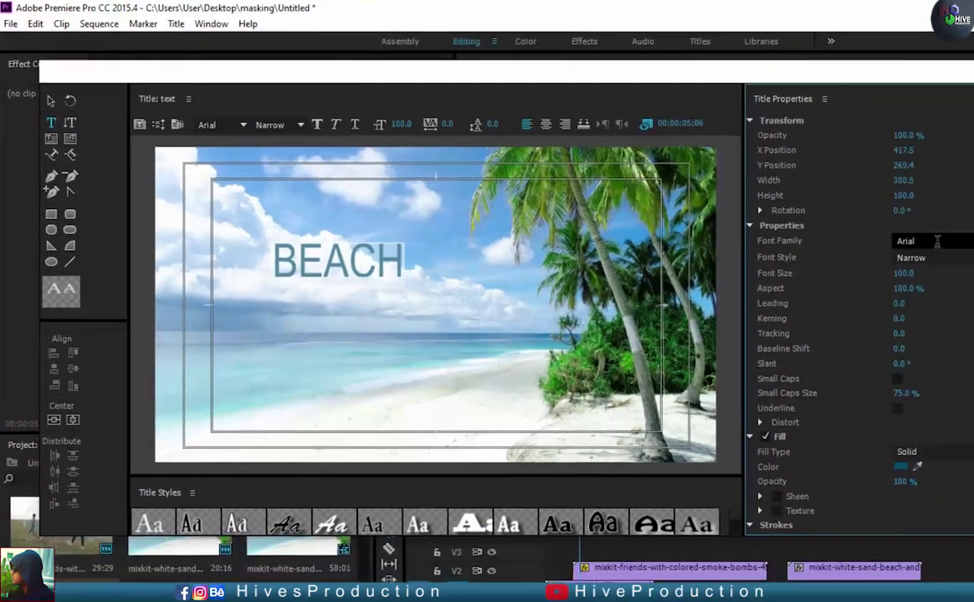
left_click(937, 241)
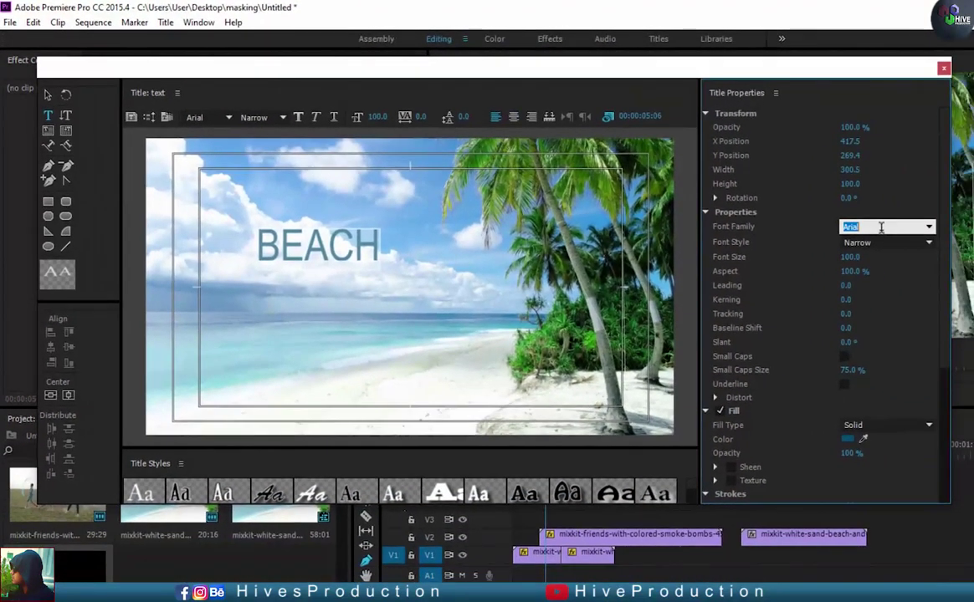
key("Return")
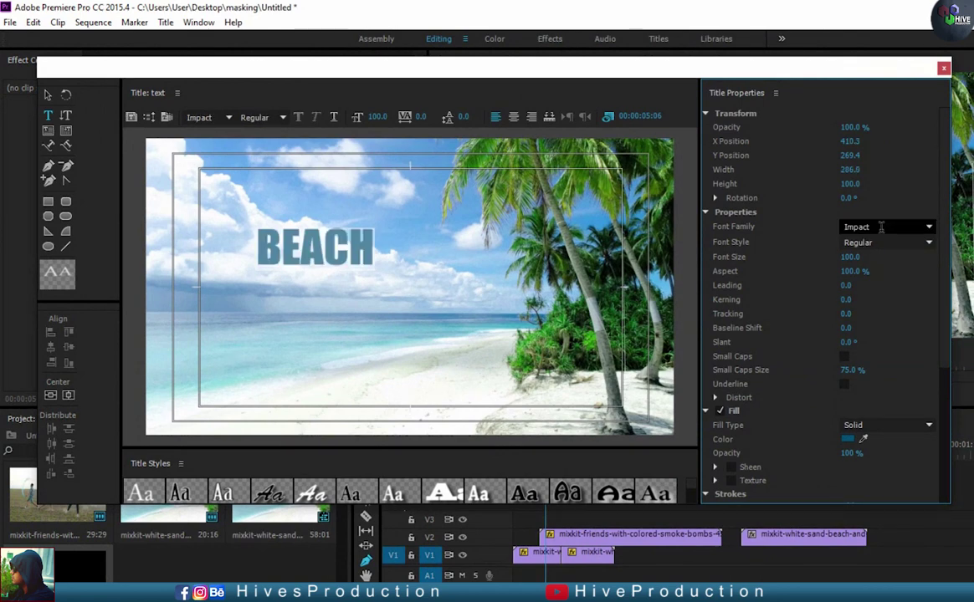
left_click_drag(848, 263, 917, 263)
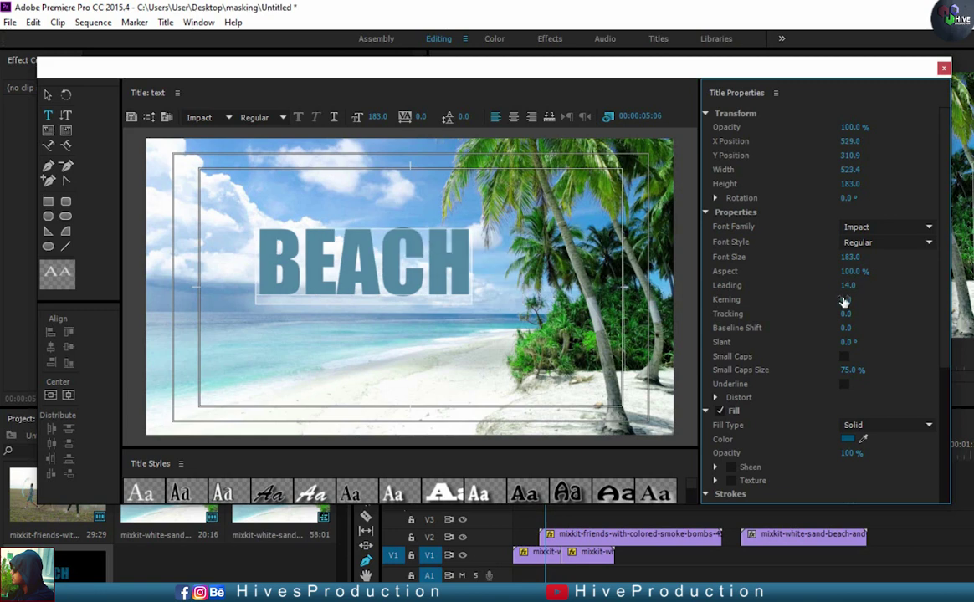
mouse_move(846, 300)
left_mouse_down()
mouse_move(881, 299)
mouse_move(849, 301)
left_mouse_up()
- Move the BEACH text to about X 487, Y 352 over the sea horizon and close the title editor
left_click(48, 94)
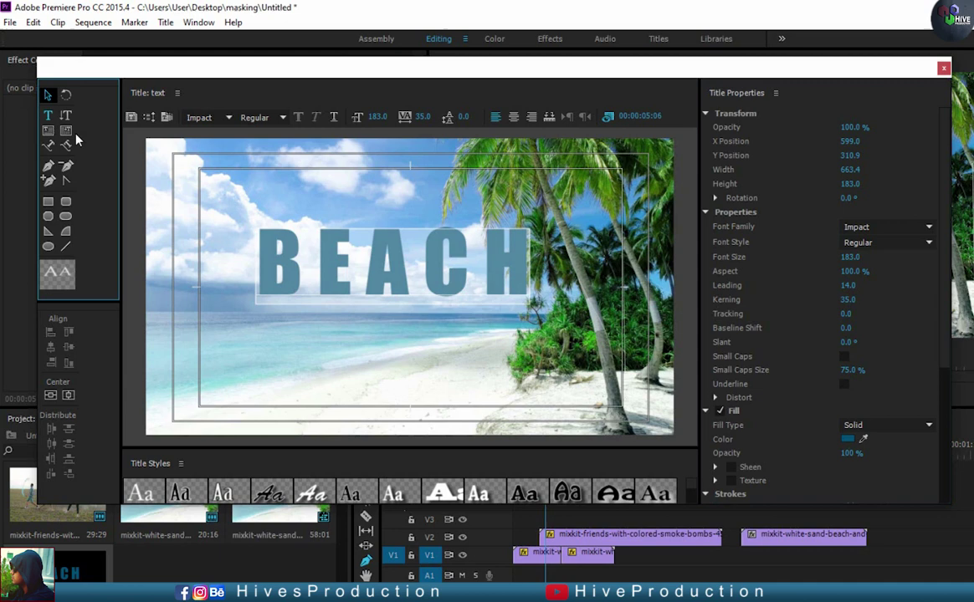
left_click_drag(366, 278, 320, 294)
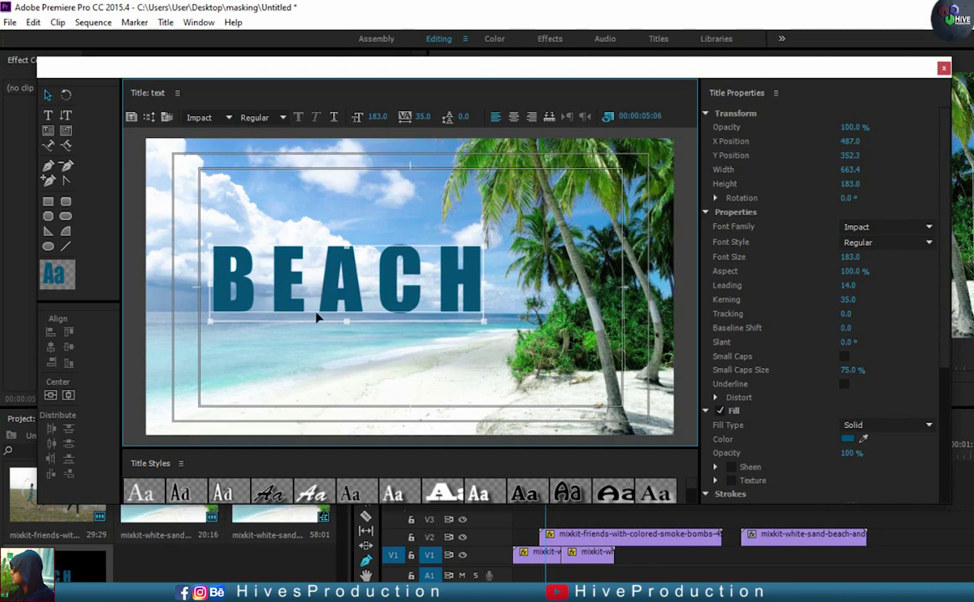
left_click(943, 70)
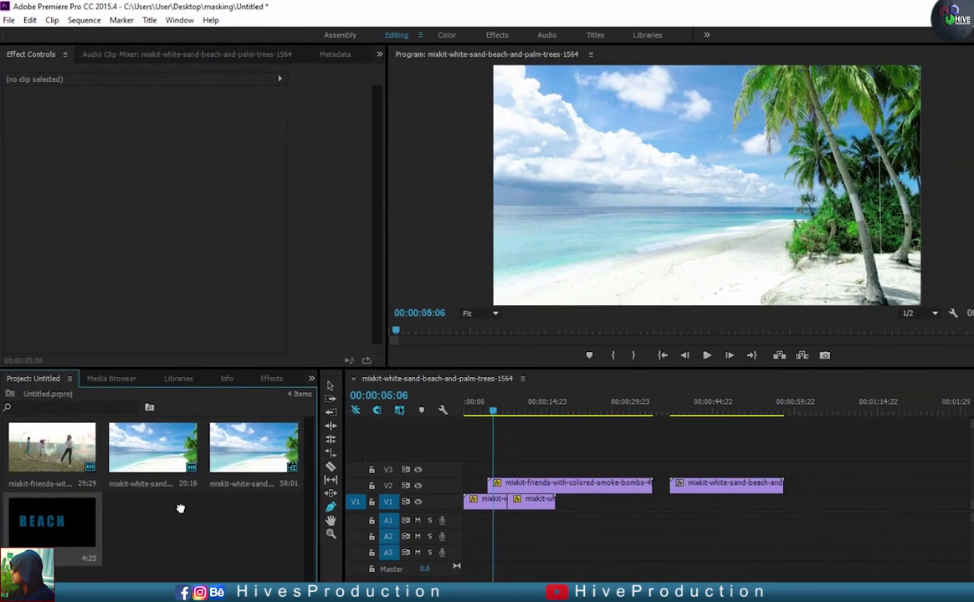
- Place the text title on V3 at the start of the sequence and extend its end to about 14 seconds
left_click_drag(52, 577, 566, 519)
left_click_drag(485, 445, 440, 453)
left_click(446, 391)
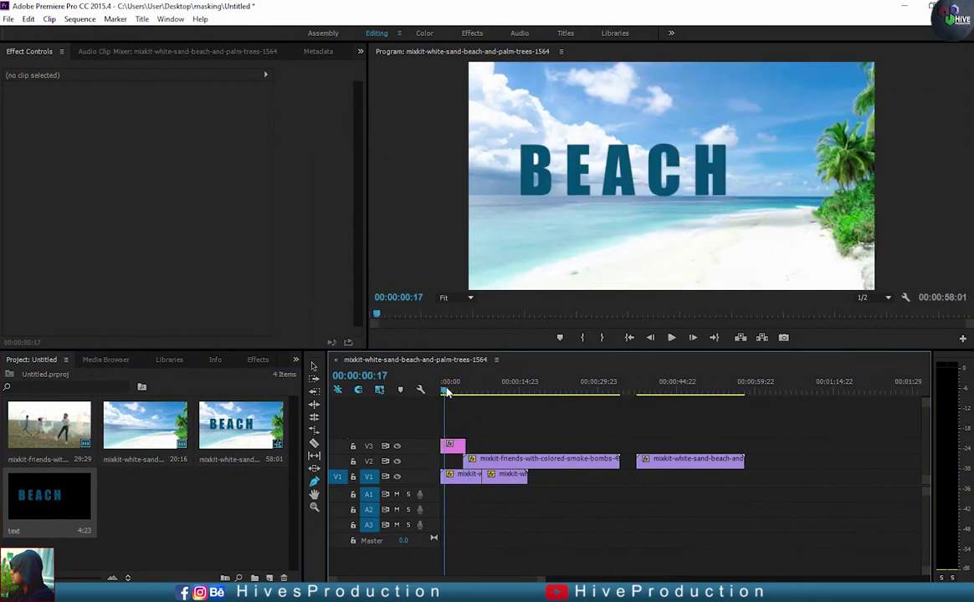
left_click_drag(446, 388, 458, 399)
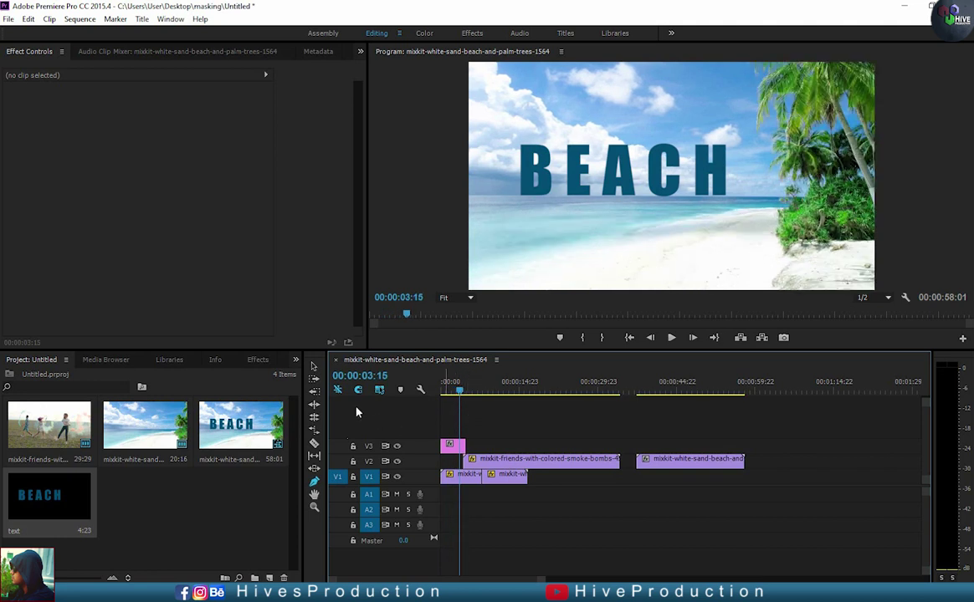
left_click(314, 368)
left_click_drag(470, 451, 514, 450)
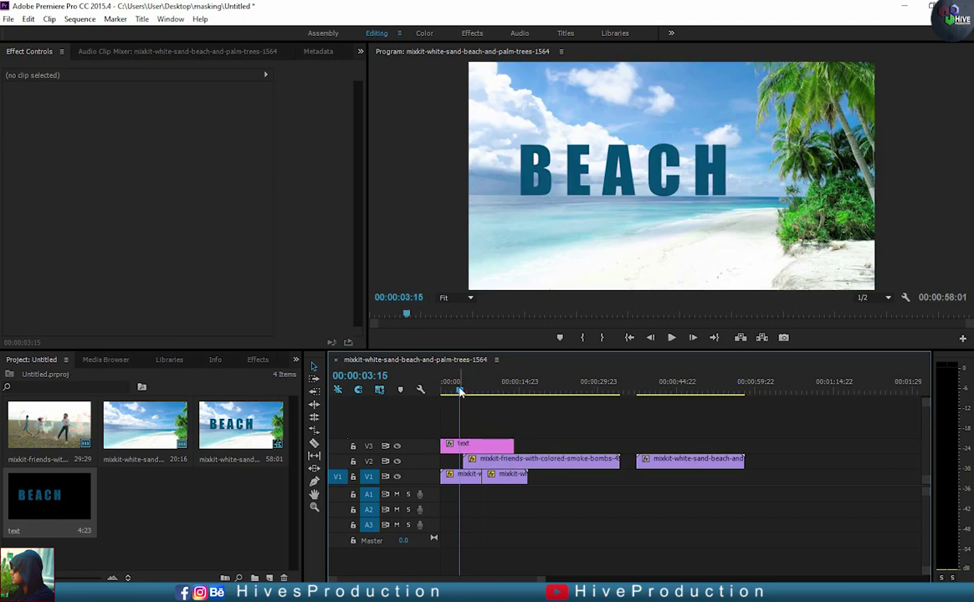
- At 00:00:07:14, add a rectangular opacity mask to the text clip and set its feather to 5
left_click_drag(459, 392, 481, 393)
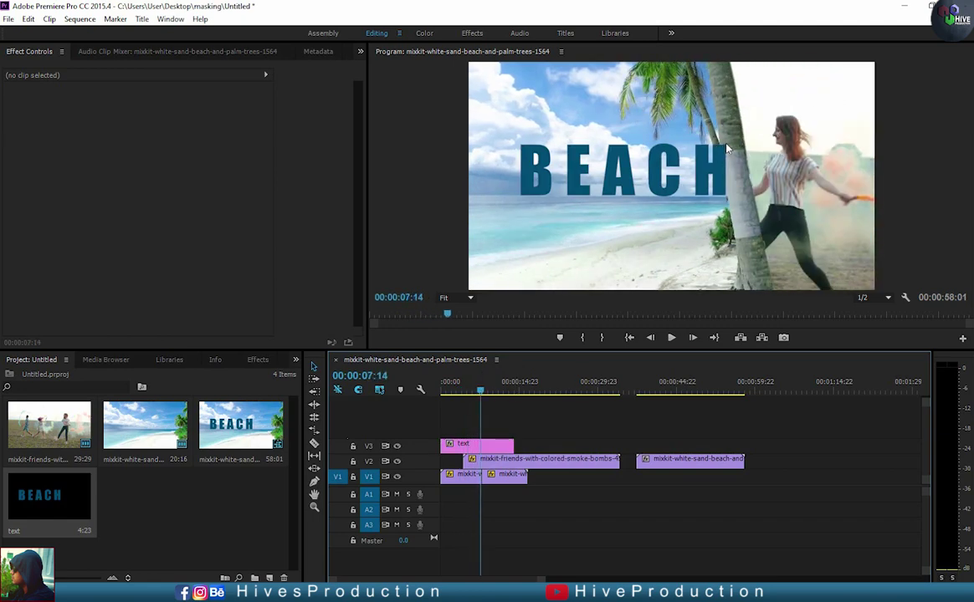
left_click(488, 444)
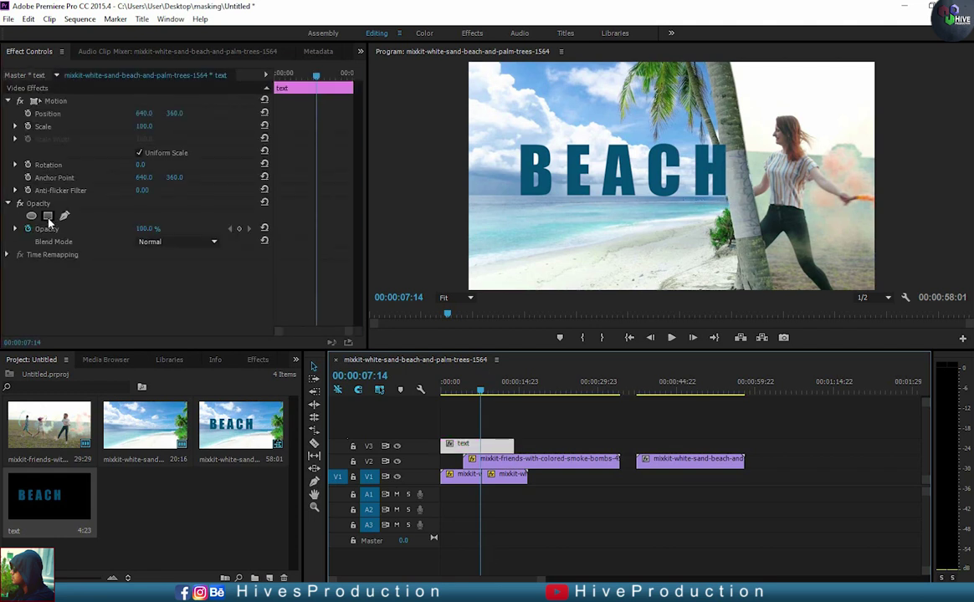
left_click(47, 216)
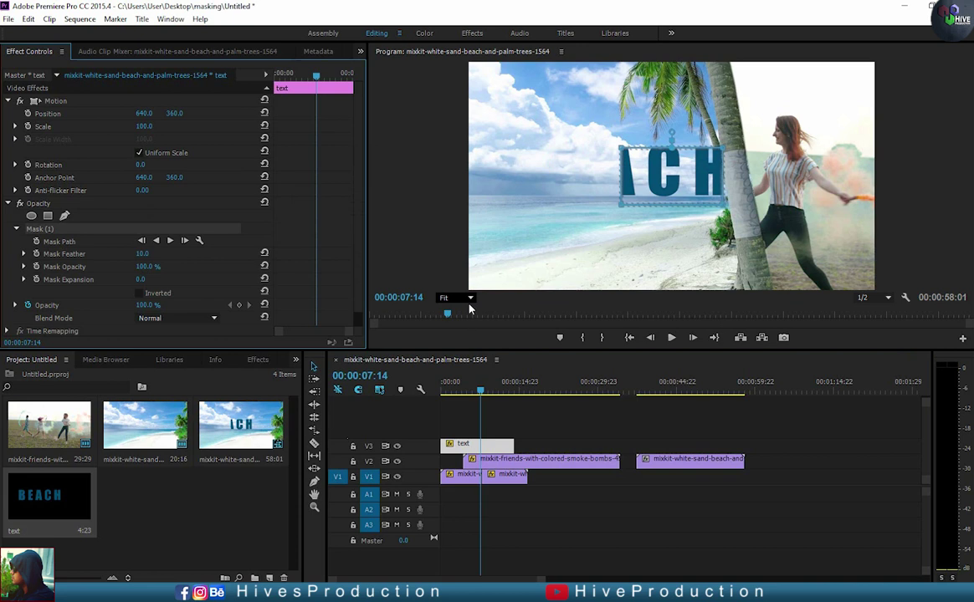
left_click_drag(479, 350, 251, 399)
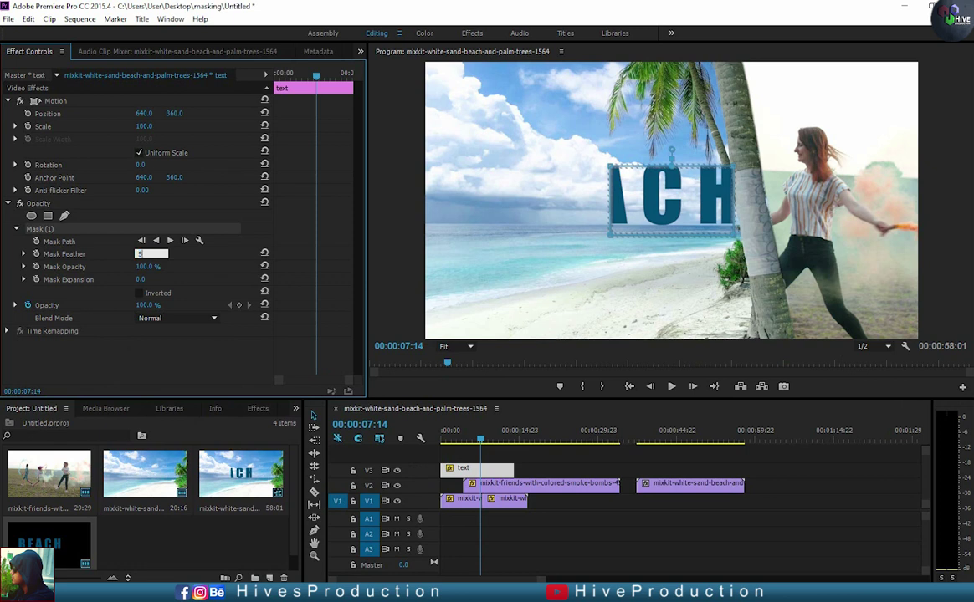
type("5")
key("Return")
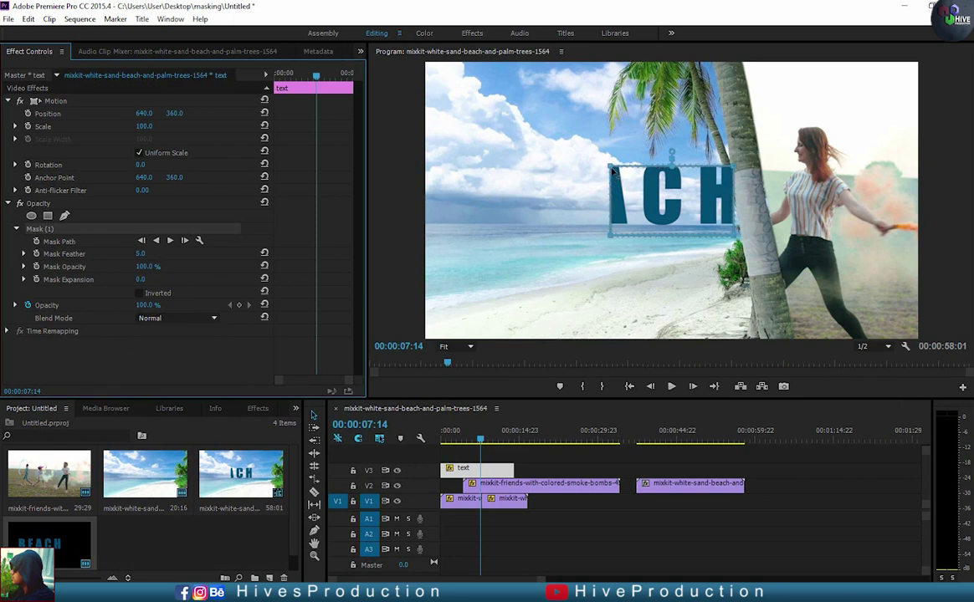
- Reshape the text mask to enclose the whole word BEACH, with its right side following the palm trunk's left edge
left_click_drag(612, 172, 472, 159)
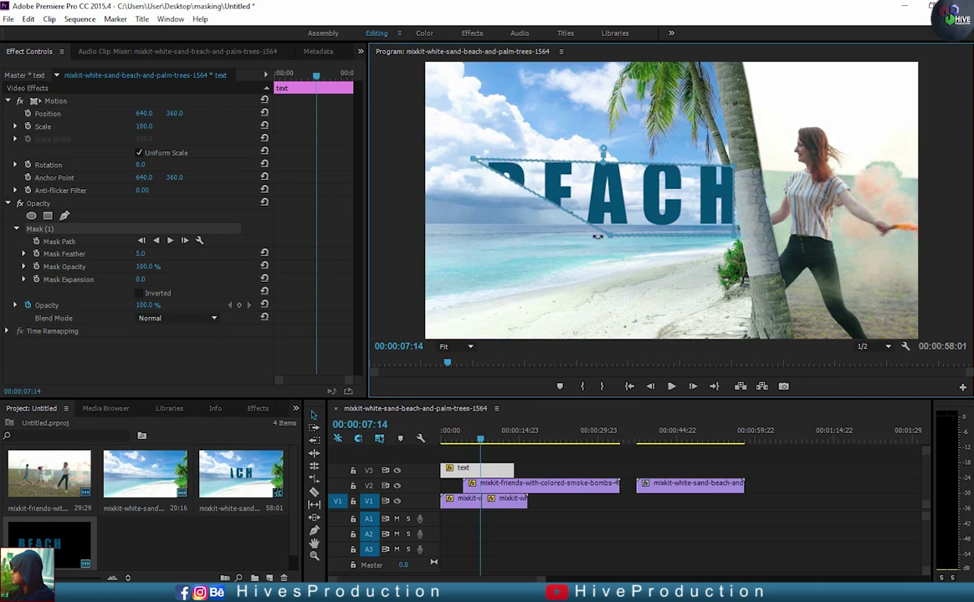
left_click_drag(610, 241, 477, 235)
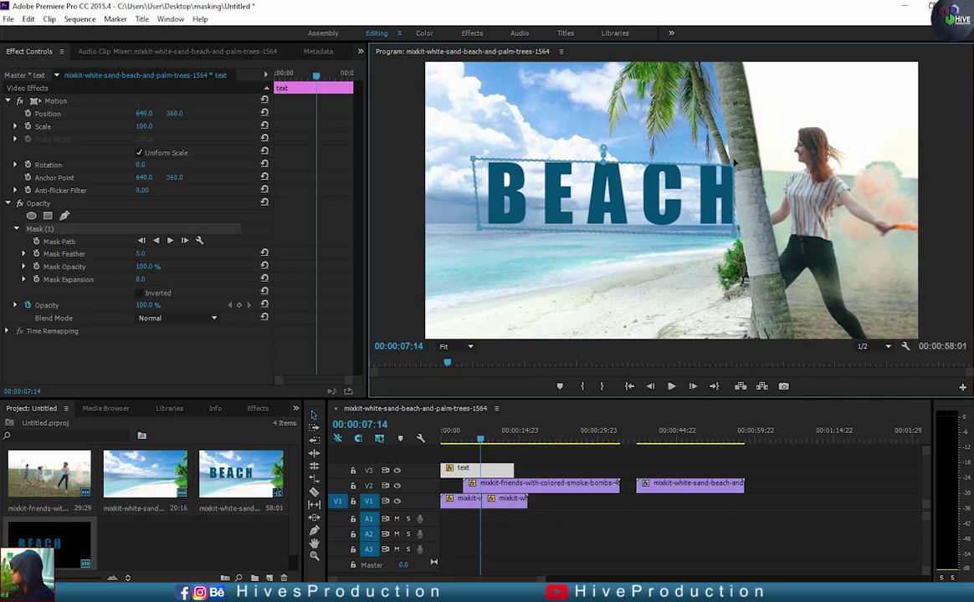
left_click_drag(734, 162, 734, 160)
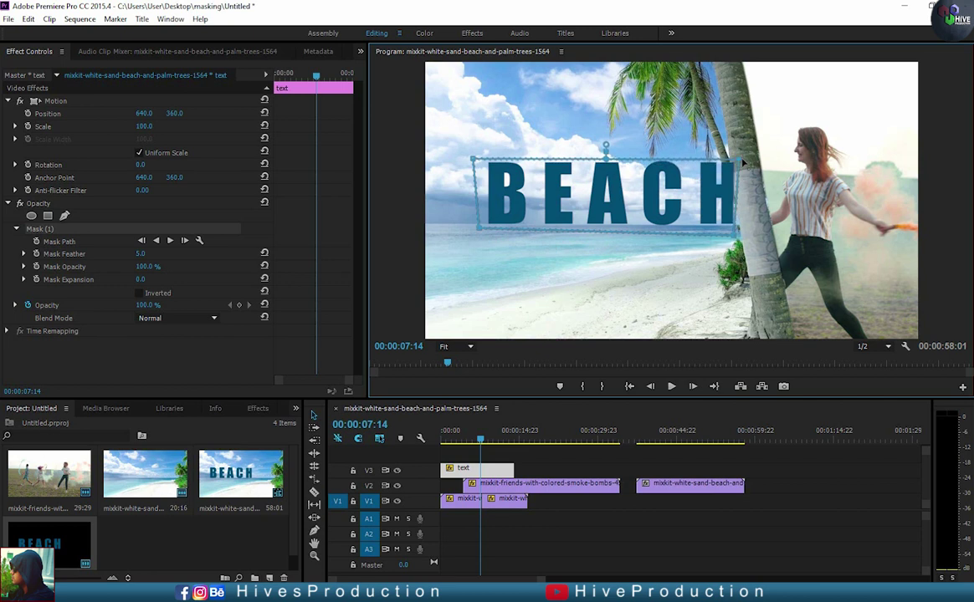
left_click_drag(733, 162, 730, 165)
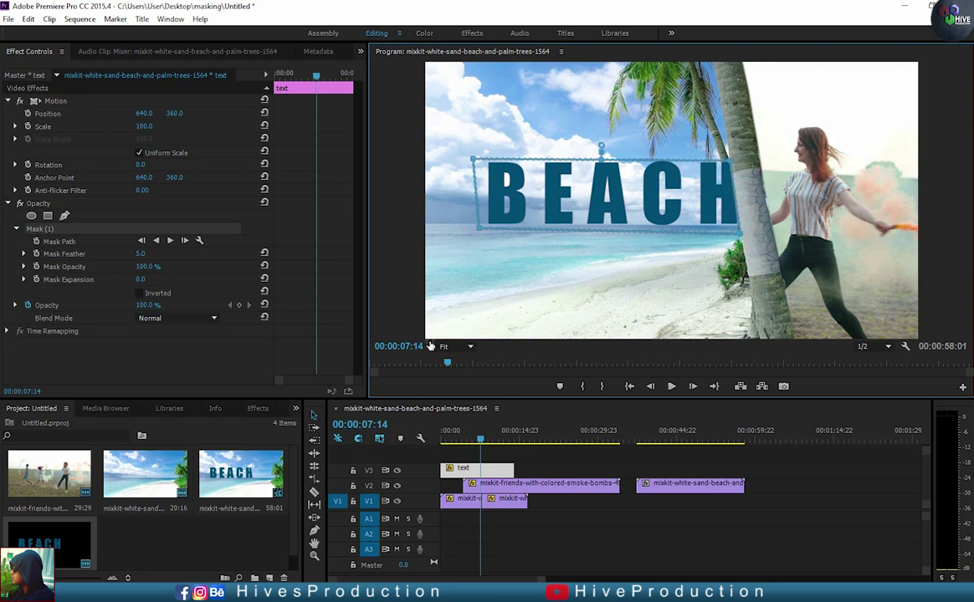
- Set the text mask's feather to 3 and start animating its mask path at 00:00:07:14
left_click(446, 346)
left_click(465, 418)
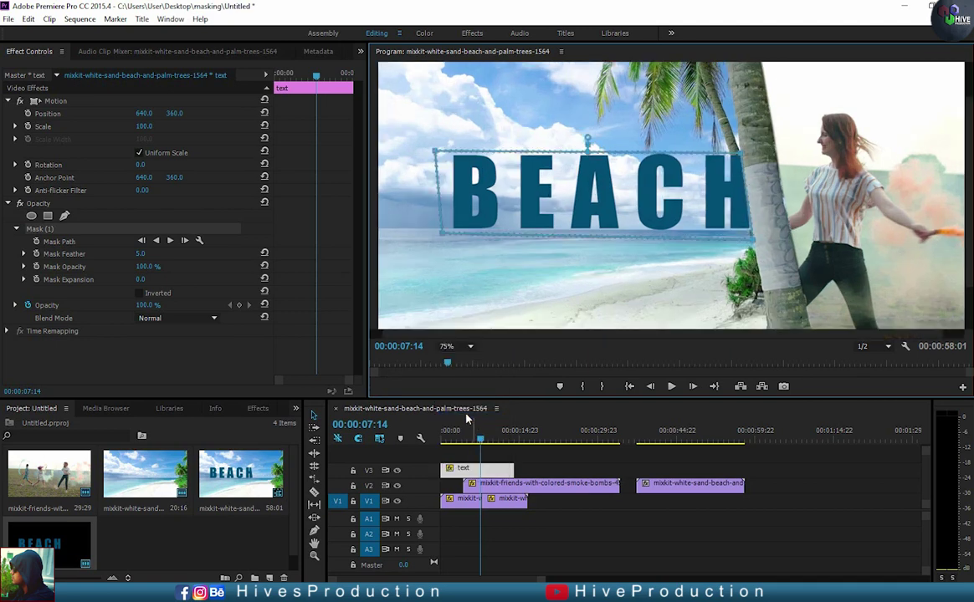
left_click(446, 346)
left_click(466, 431)
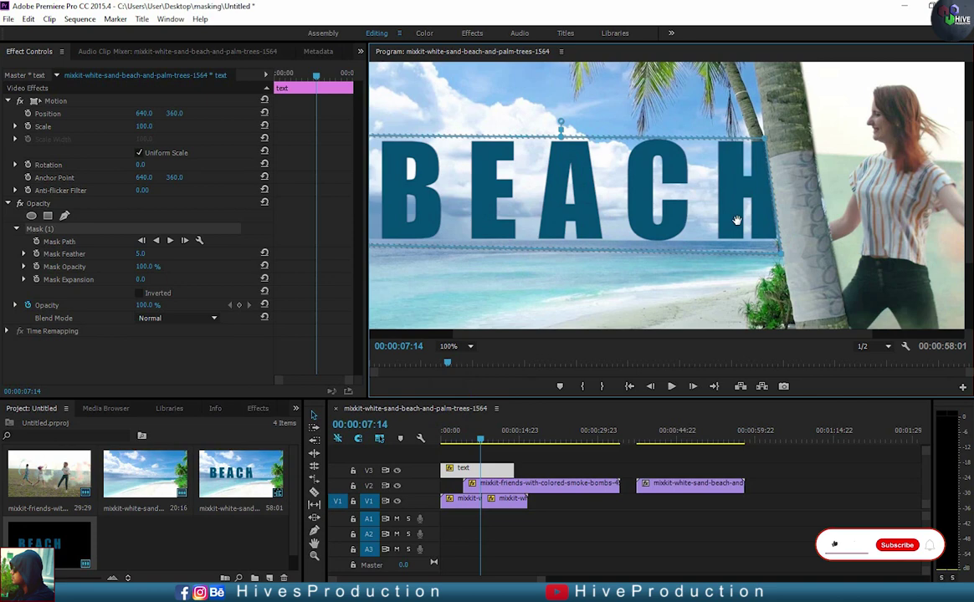
left_click(149, 254)
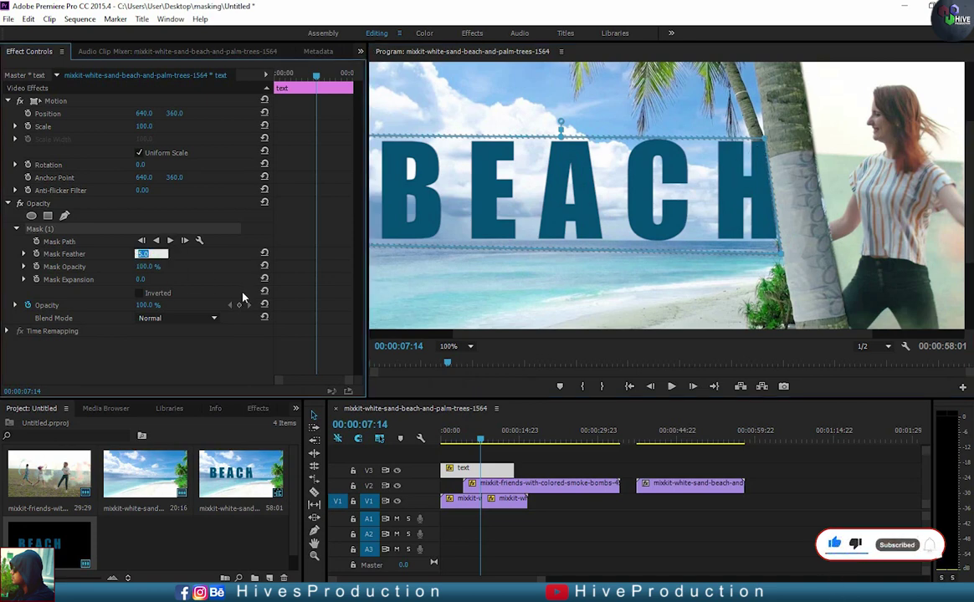
key("Return")
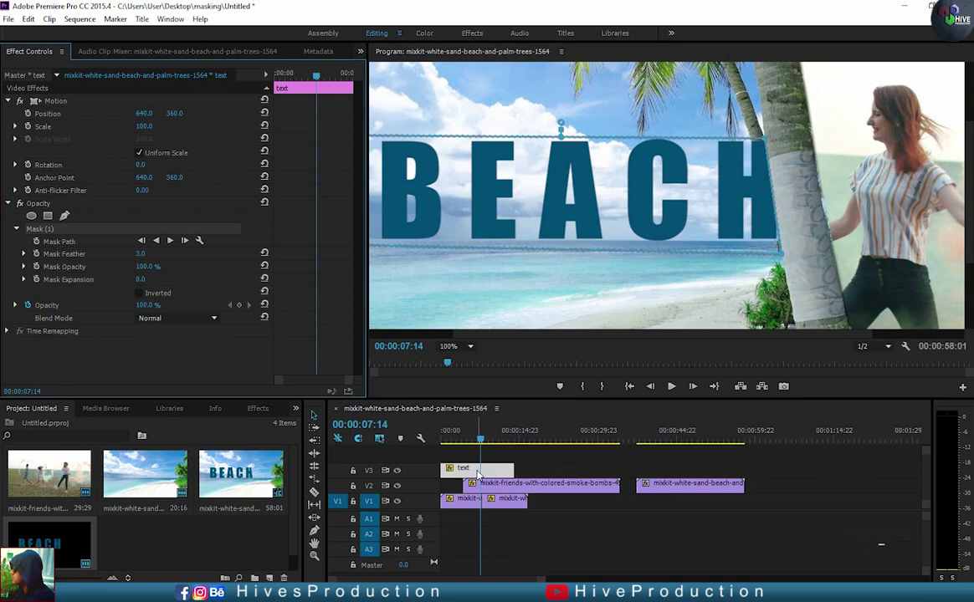
left_click(37, 242)
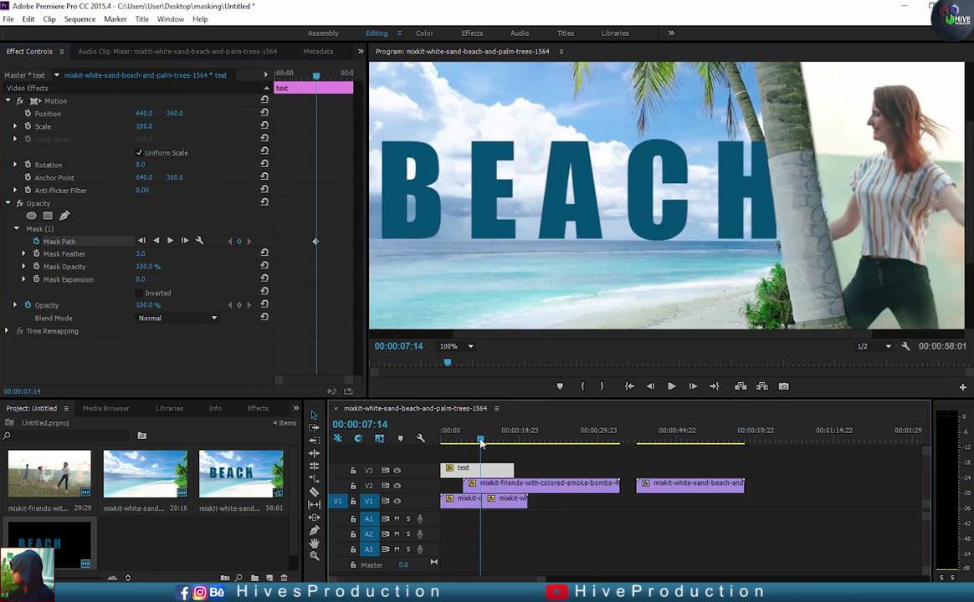
- At 00:00:07:13, move the mask's upper right corner outward so it encloses the entire H
key("Left")
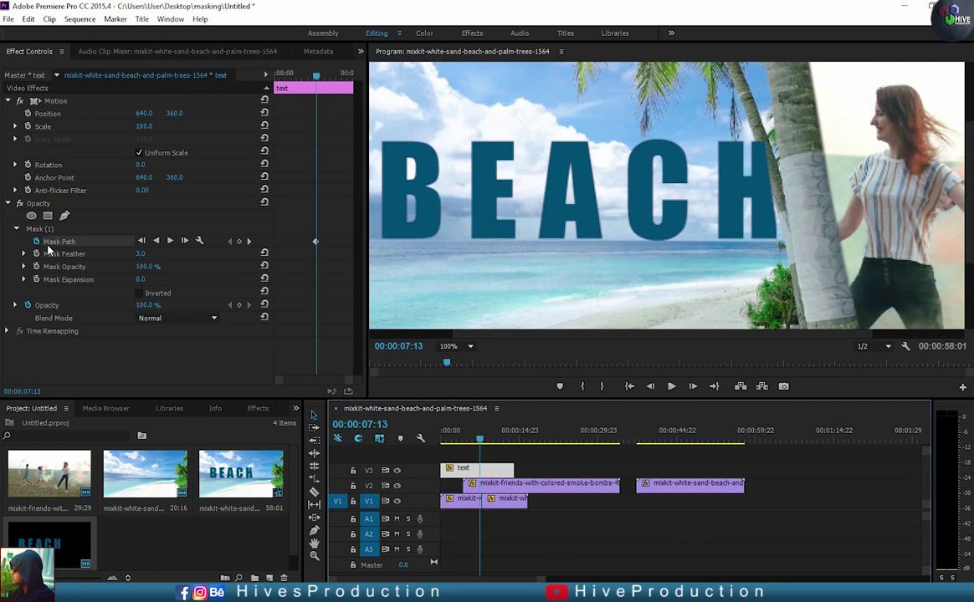
left_click(46, 228)
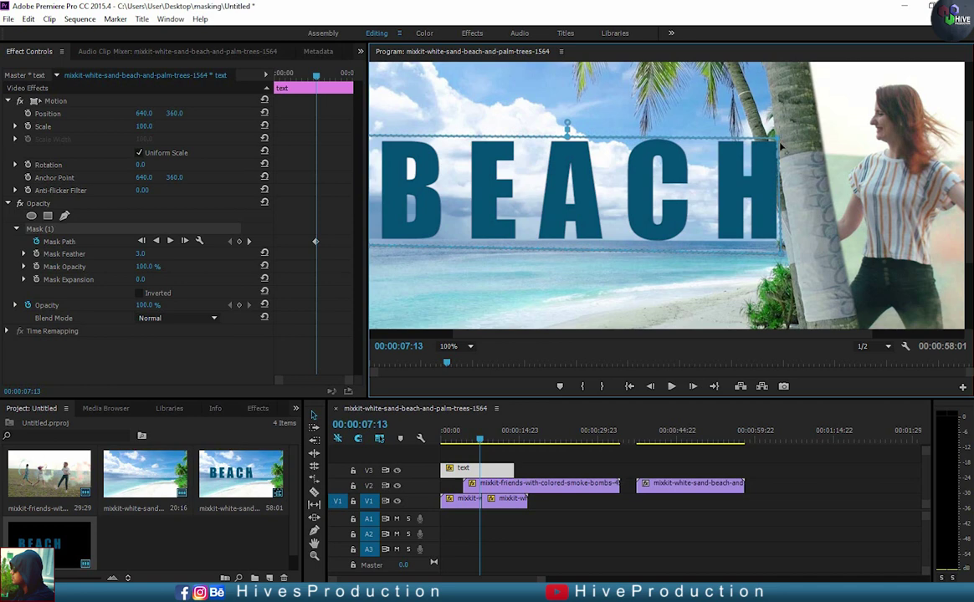
left_click(481, 444)
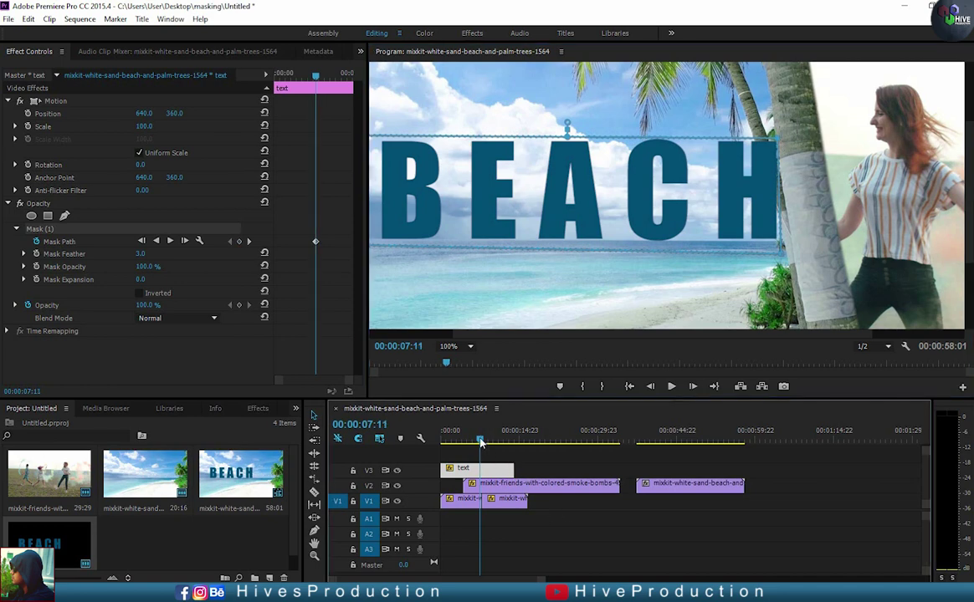
key("Right")
key("Right")
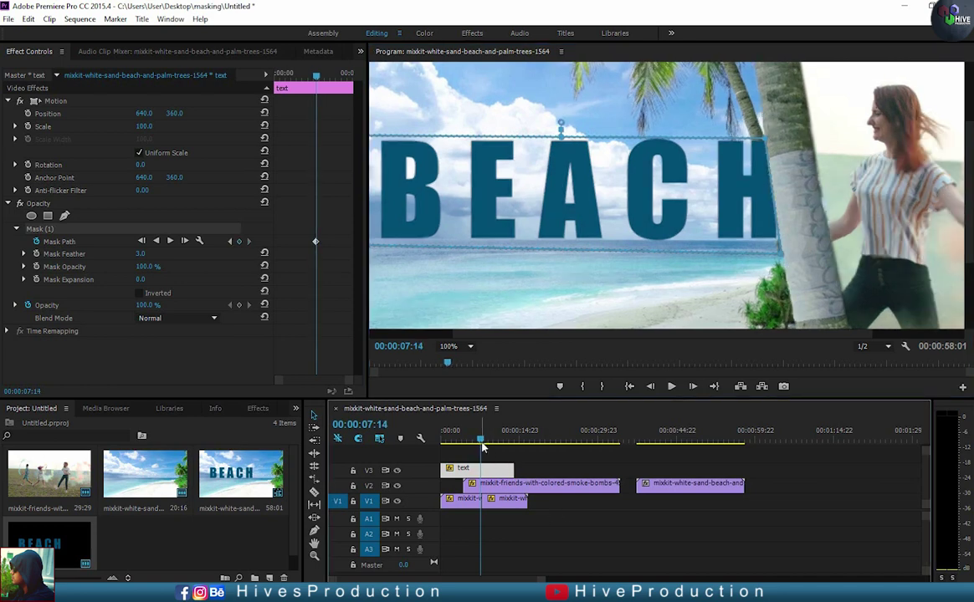
- At 00:00:07:15 and 00:00:07:16, move the mask's right corners inward to follow the trunk's left edge over the H
left_click_drag(482, 445, 482, 446)
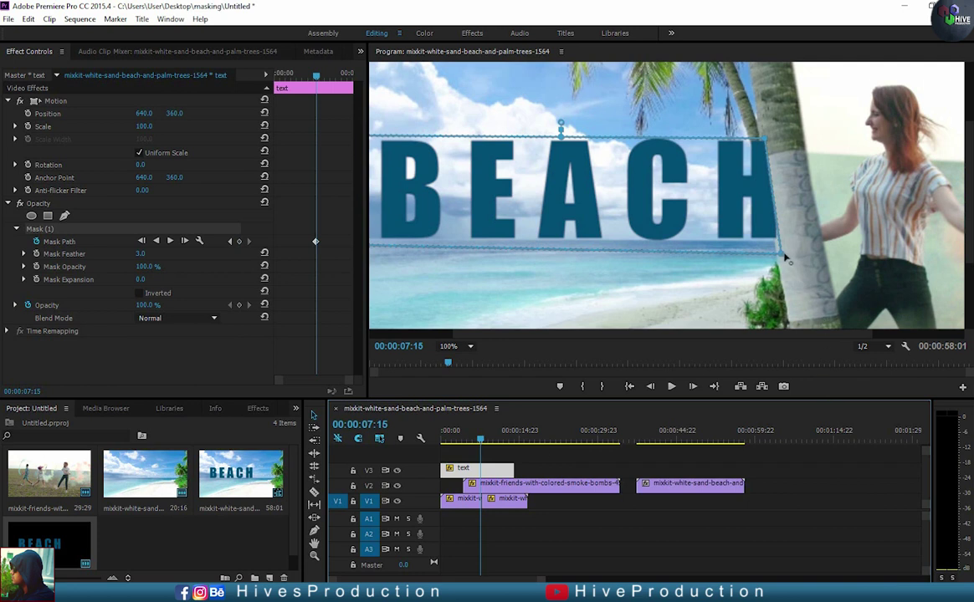
left_click_drag(783, 254, 777, 255)
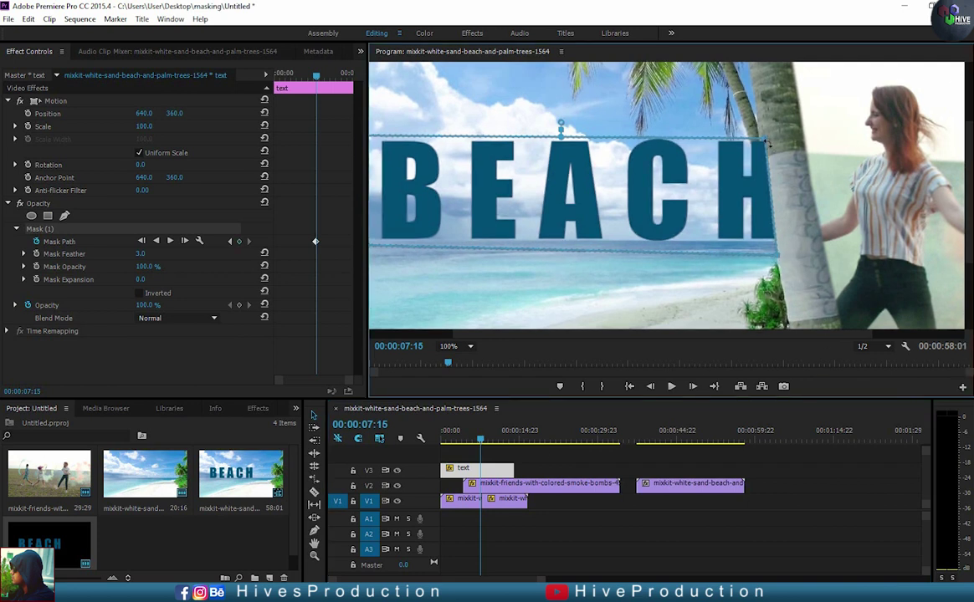
left_click_drag(766, 143, 758, 145)
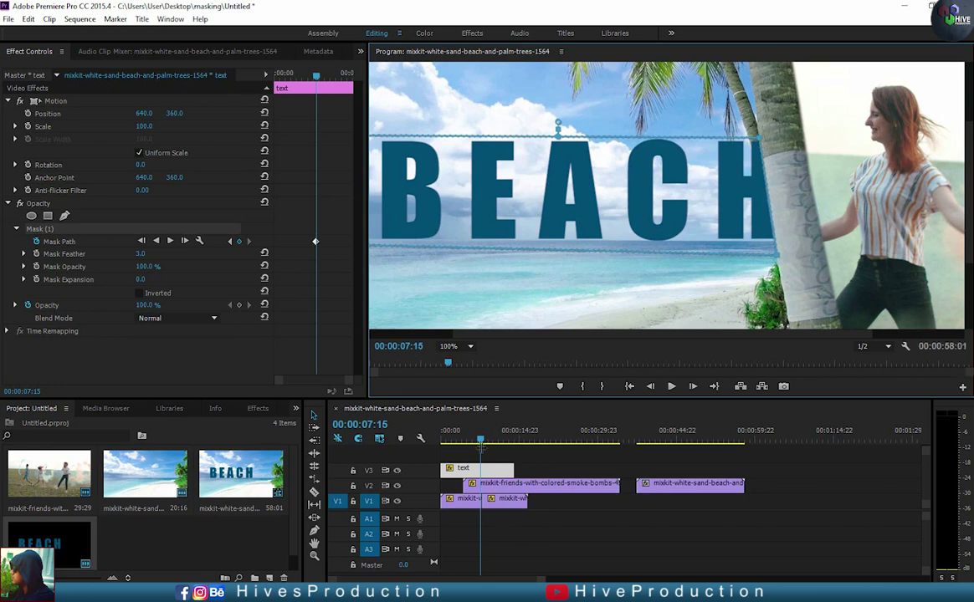
left_click(481, 441)
key("Right")
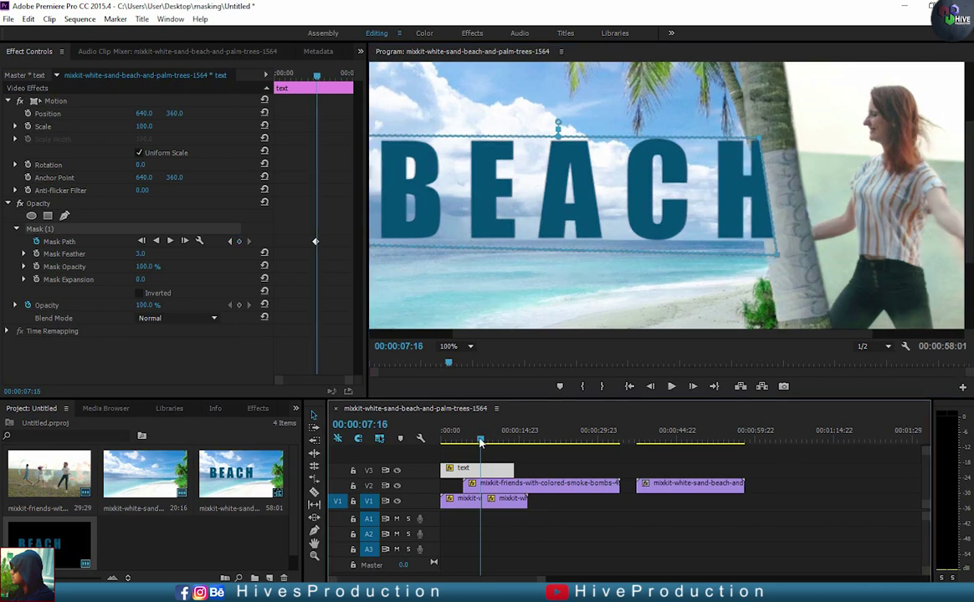
left_click_drag(759, 140, 753, 138)
left_click_drag(776, 255, 762, 248)
- Keyframe the mask's right edge along the trunk across the H from 00:00:07:17 to 00:00:07:19
left_click(482, 444)
key("Right")
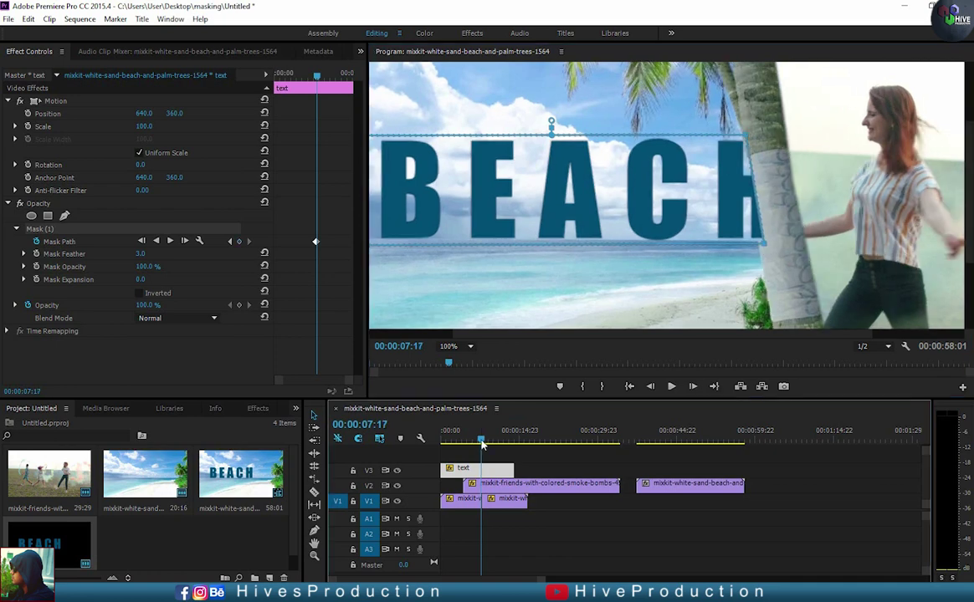
left_click_drag(754, 138, 740, 136)
left_click(482, 441)
key("Right")
left_click_drag(759, 248, 745, 246)
left_click(481, 441)
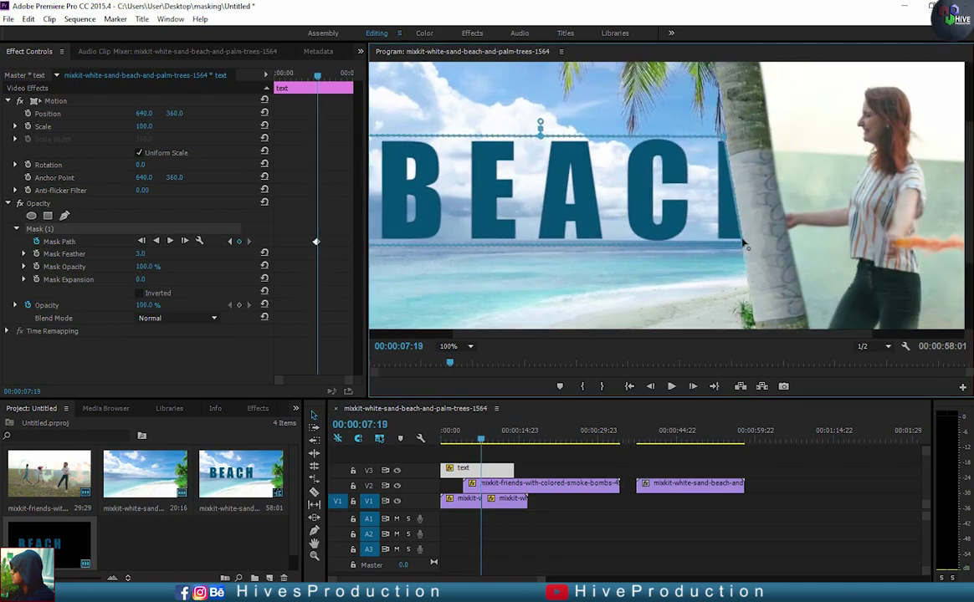
- Keep the mask's right edge on the trunk through 00:00:07:21, wiping away the rest of the H
left_click(481, 441)
key("Right")
left_click_drag(739, 246, 728, 246)
left_click_drag(723, 136, 709, 138)
left_click(481, 441)
key("Right")
key("Right")
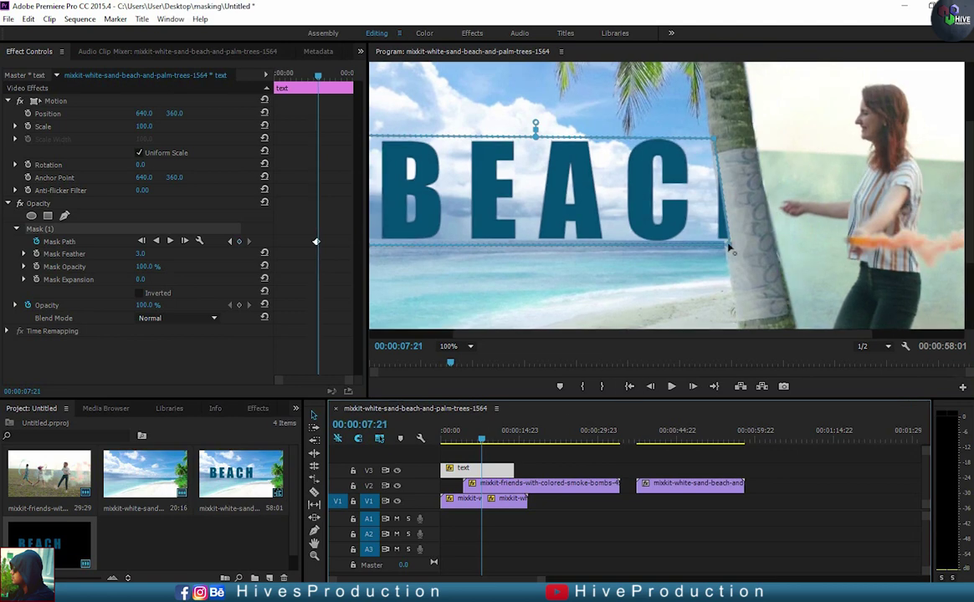
left_click_drag(728, 246, 709, 244)
left_click_drag(709, 137, 692, 138)
- Between 00:00:08:00 and 00:00:08:04, keyframe the mask's right edge with the trunk so it starts cutting into the C
left_click(481, 440)
left_click(482, 439)
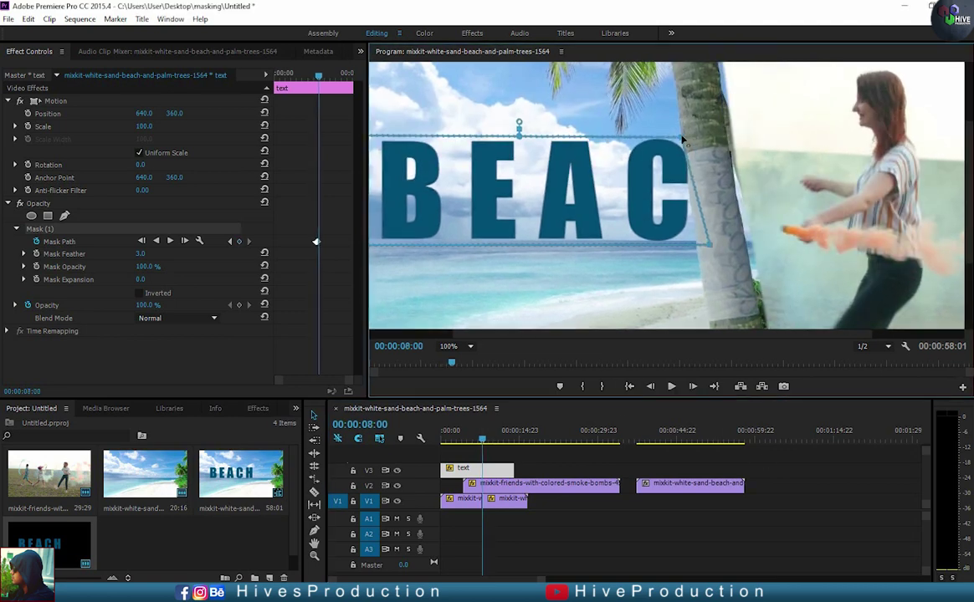
key("Right")
key("Right")
left_click_drag(680, 134, 665, 135)
left_click(483, 442)
key("Right")
key("Right")
key("Right")
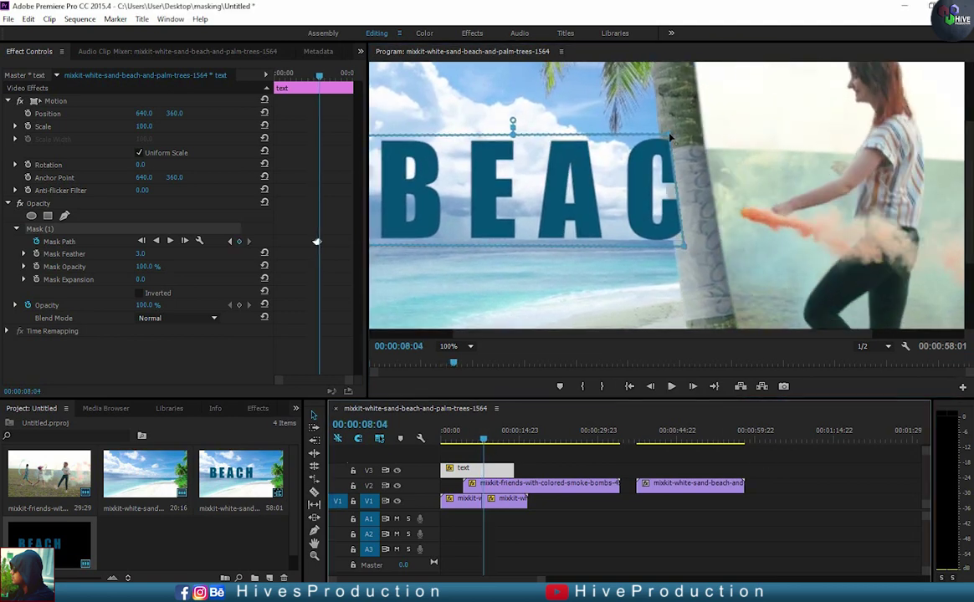
- Move the mask's right corners further across the C, following the trunk's left edge up to 00:00:08:07
left_click_drag(685, 246, 664, 246)
left_click(484, 443)
key("Right")
key("Right")
left_click_drag(665, 137, 644, 136)
left_click(482, 442)
key("Right")
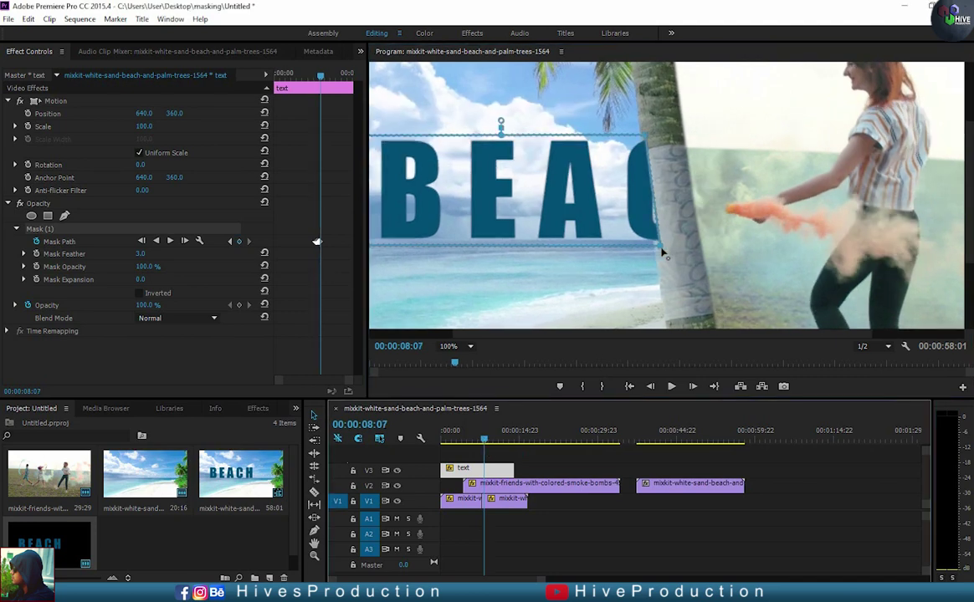
left_click_drag(660, 246, 652, 247)
- Wipe away the remaining C and bring the mask's right edge to the right side of the A at 00:00:08:10
key("Right")
key("Right")
left_click_drag(644, 135, 621, 135)
left_click_drag(652, 246, 621, 247)
left_click(483, 443)
key("Right")
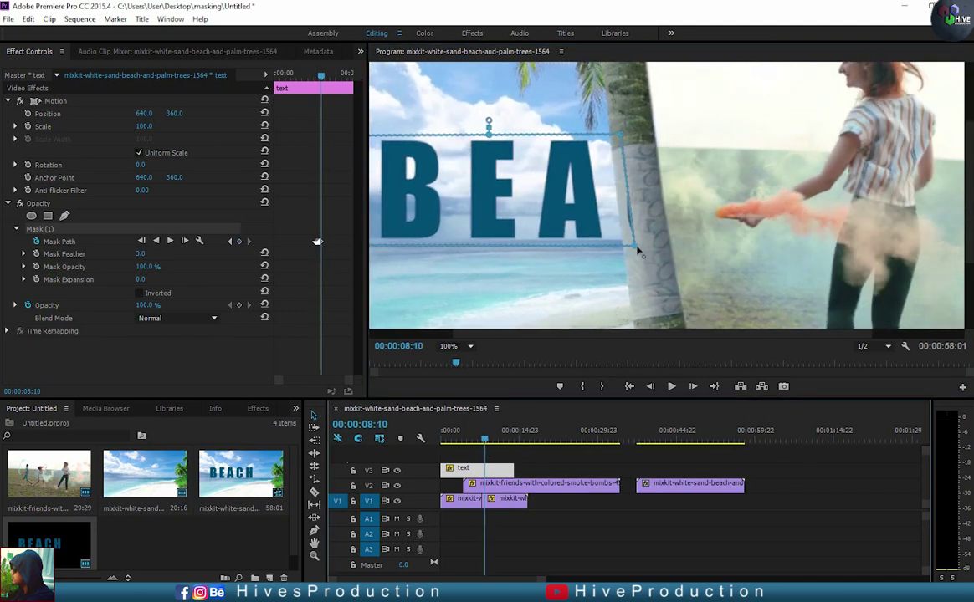
left_click(482, 445)
key("Right")
key("Right")
left_click_drag(621, 135, 589, 136)
left_click_drag(621, 247, 605, 246)
left_click(485, 442)
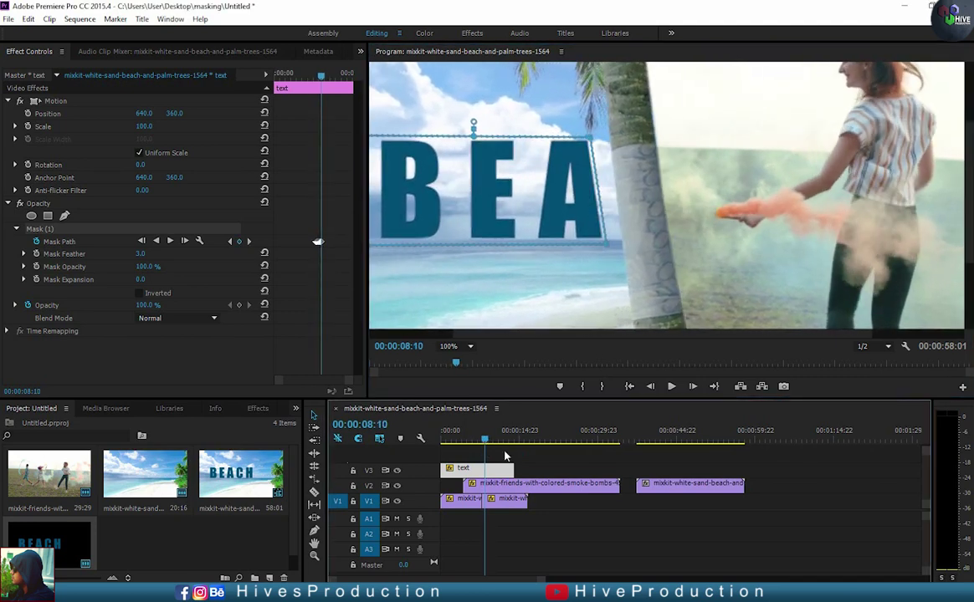
- Keyframe the mask's right edge into the A, following the trunk up to 00:00:08:14
key("Right")
key("Right")
key("Right")
left_click_drag(583, 136, 572, 137)
left_click_drag(595, 246, 585, 249)
left_click(487, 443)
key("Right")
key("Right")
left_click_drag(572, 136, 562, 136)
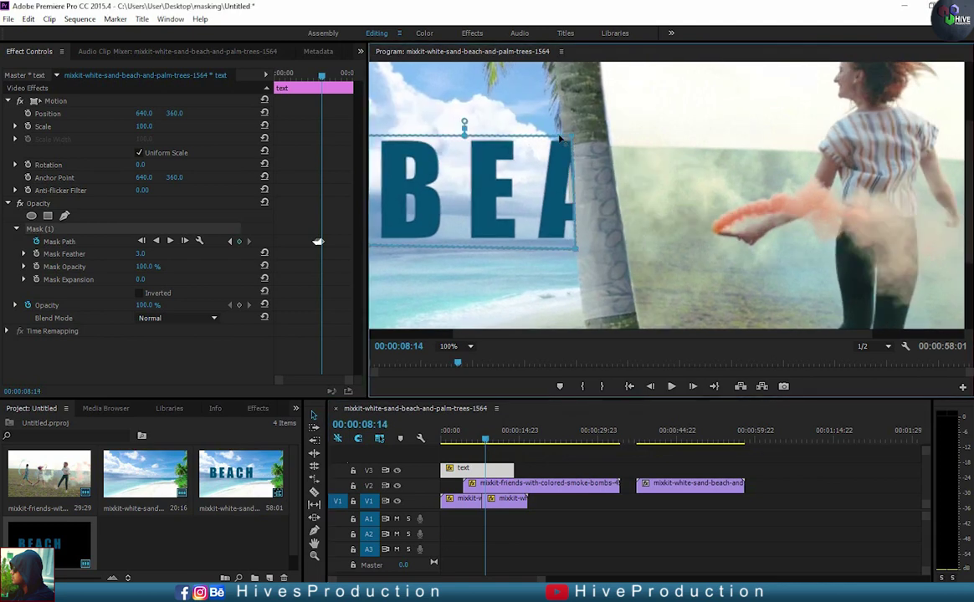
left_click_drag(586, 249, 575, 249)
- After 00:00:08:14, move the mask's right corners inward with the trunk to wipe away the rest of the A
left_click(486, 442)
key("Right")
left_click_drag(561, 137, 548, 136)
left_click_drag(575, 249, 501, 249)
key("Right")
left_click(487, 442)
key("Right")
key("Right")
- Align the mask's right edge with the trunk across the E at 00:00:08:20
left_click(487, 444)
key("Right")
key("Right")
key("Right")
key("Right")
key("Right")
left_click(487, 442)
key("Right")
left_click_drag(502, 249, 489, 245)
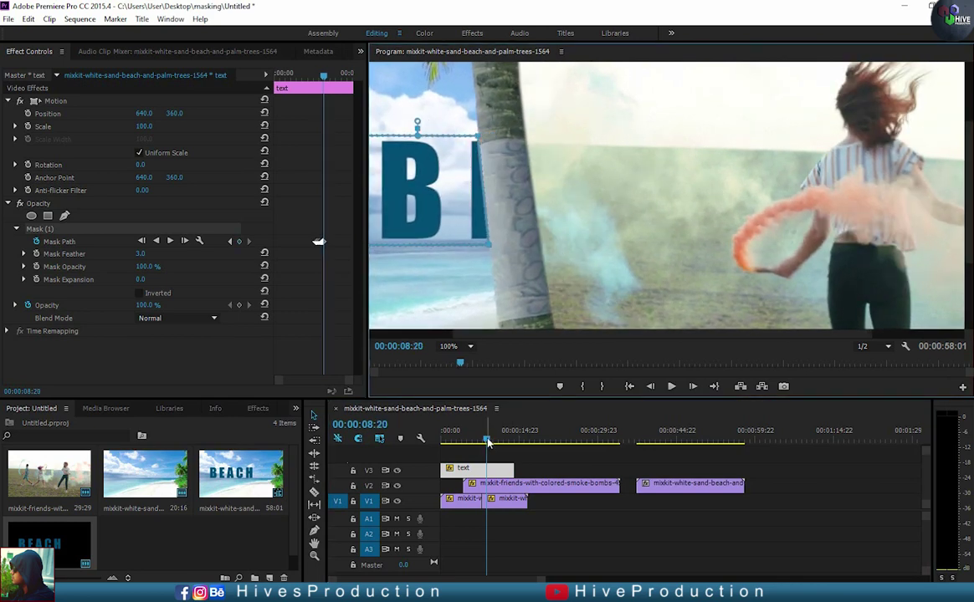
- Step forward from 00:00:08:20 and pull the mask's right corners past the E to wipe it away
left_click(487, 443)
key("Right")
left_click_drag(478, 136, 459, 137)
left_click_drag(494, 333, 465, 334)
left_click(488, 442)
key("Right")
key("Right")
left_click_drag(498, 246, 451, 247)
- Collapse the mask's right side past the B by 00:00:09:02 so the trunk wipes away the last letter
left_click(488, 443)
key("Right")
left_click(488, 443)
key("Right")
left_click_drag(457, 136, 413, 135)
left_click(489, 444)
key("Right")
key("Right")
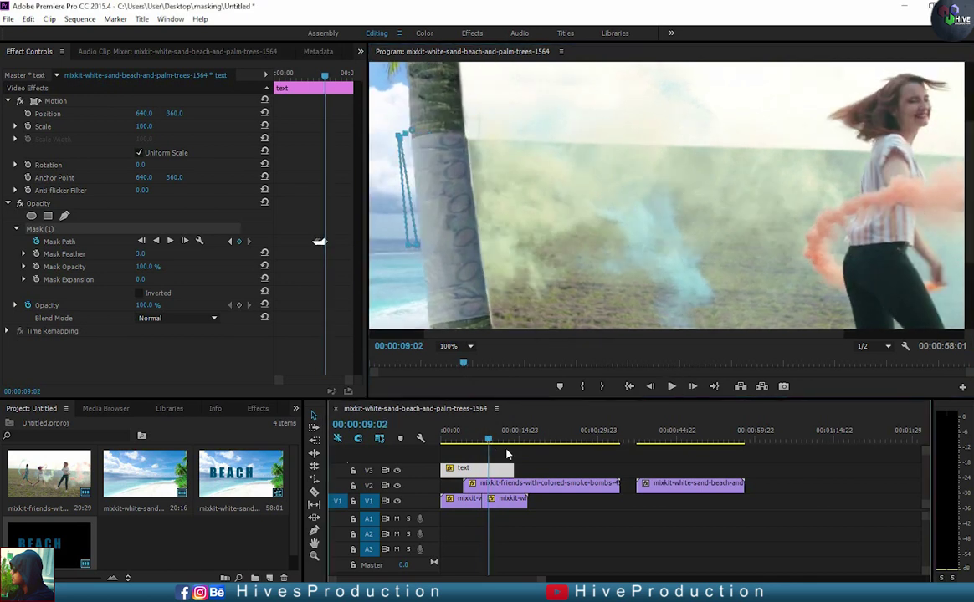
- Fit the whole frame in the preview and play the sequence from about 00:00:01:11 to check the title wipe
left_click(449, 441)
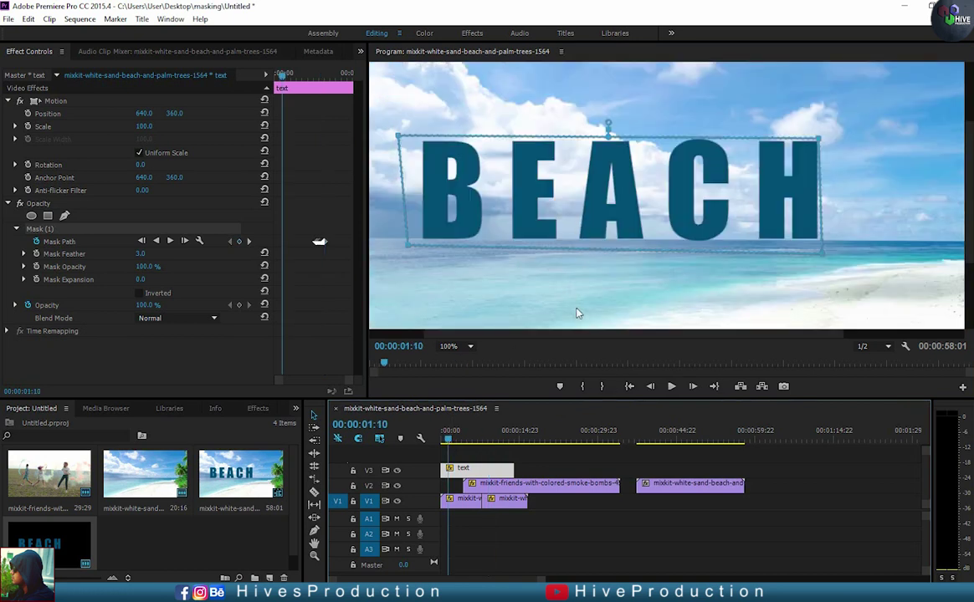
left_click(458, 345)
left_click(461, 364)
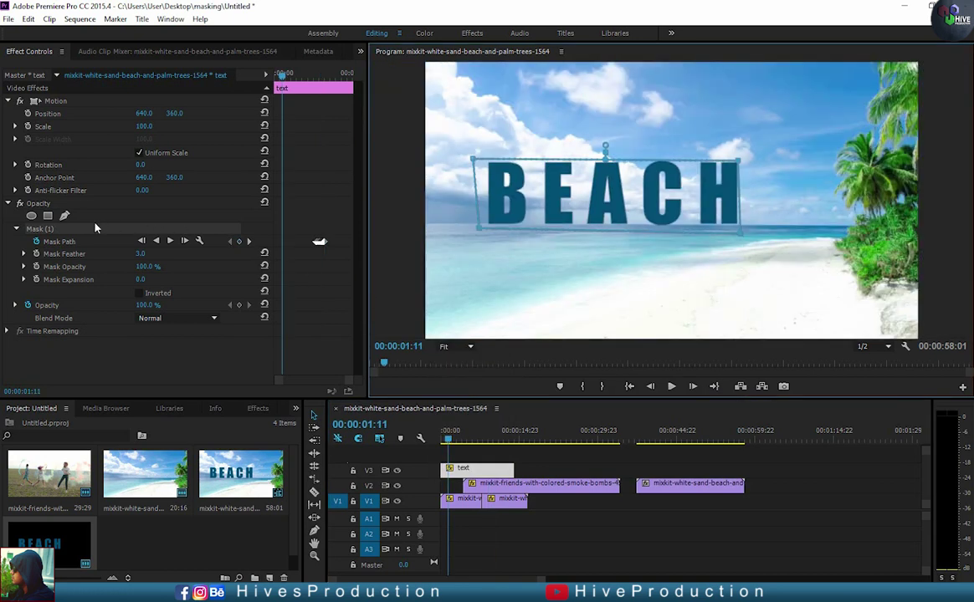
left_click(92, 191)
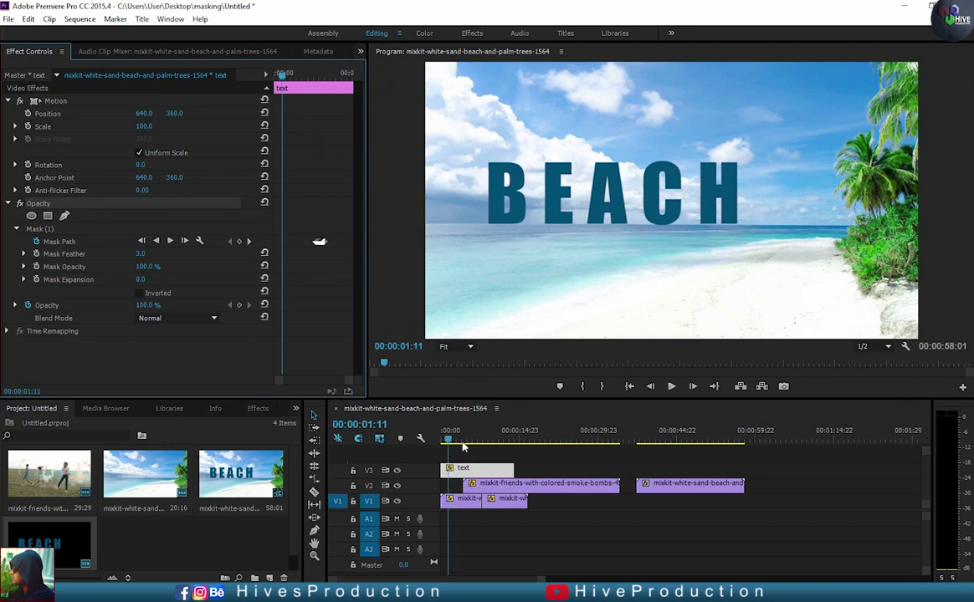
left_click(670, 386)
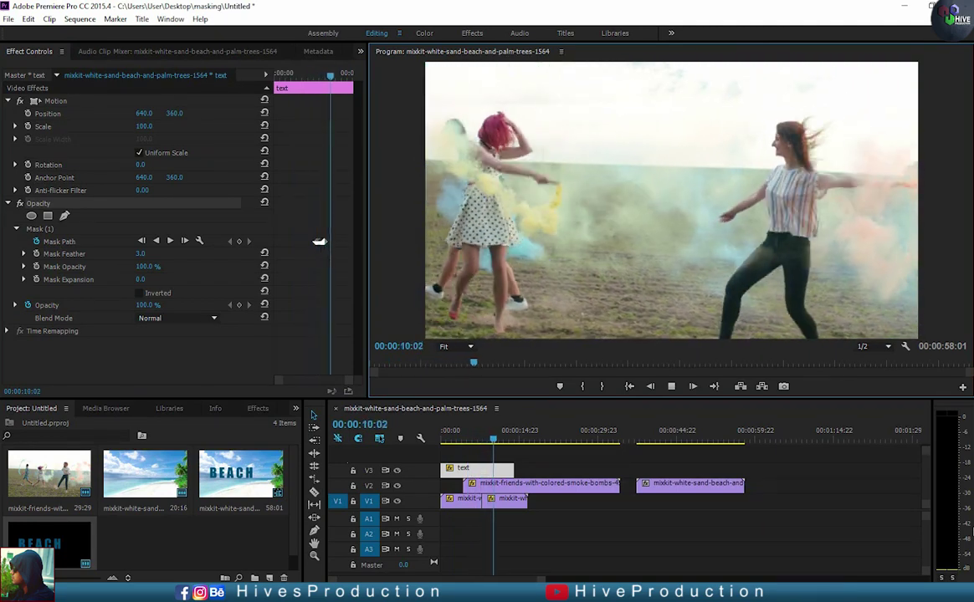
left_click(453, 441)
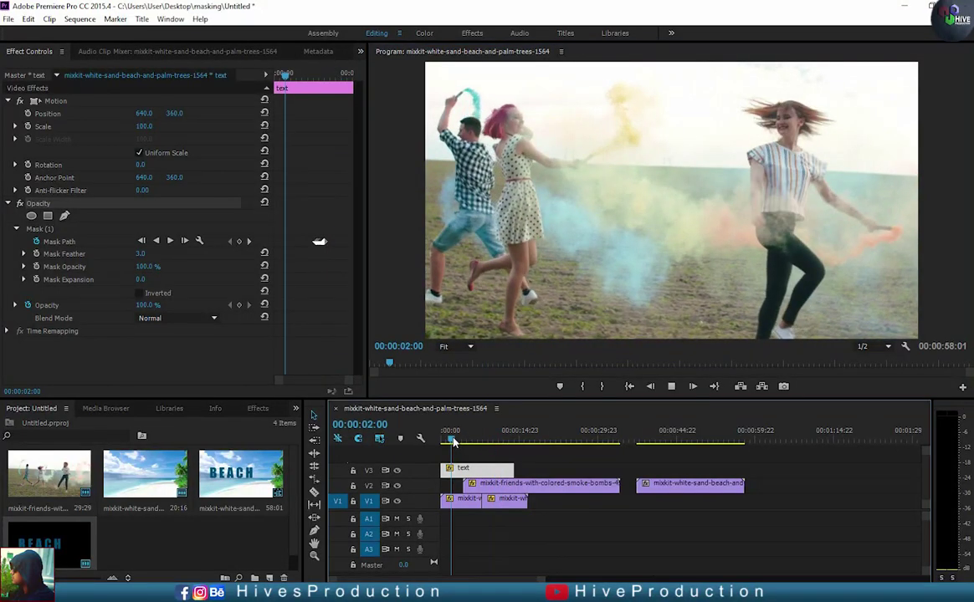